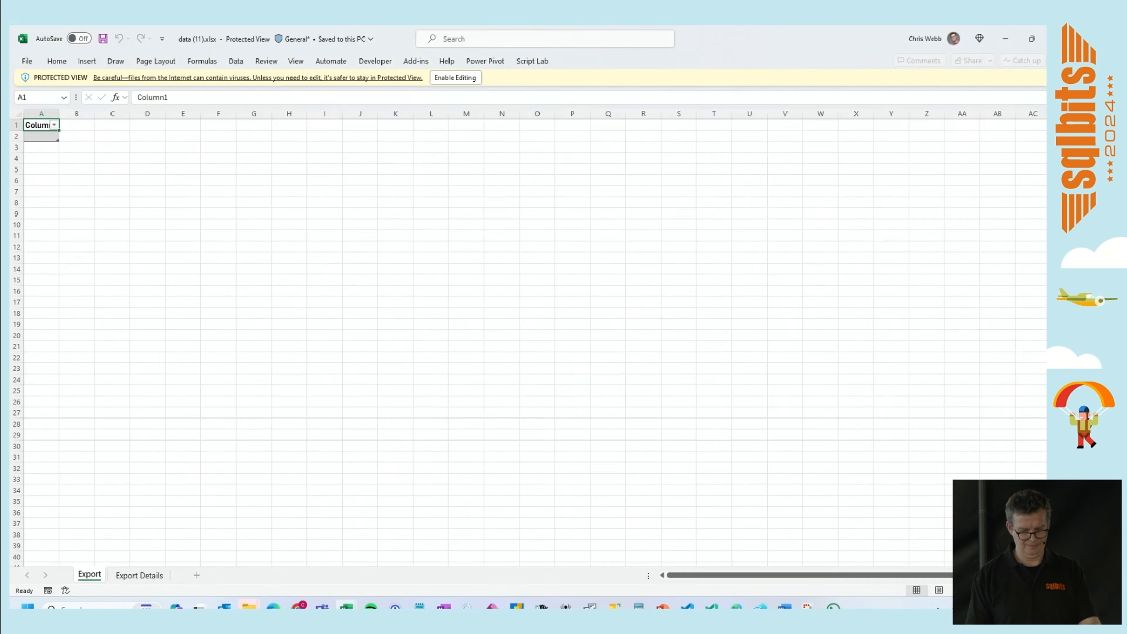
Switch to Chrome, preview the Property Type table of the Price Paid semantic model and view its query.
left_click(880, 128)
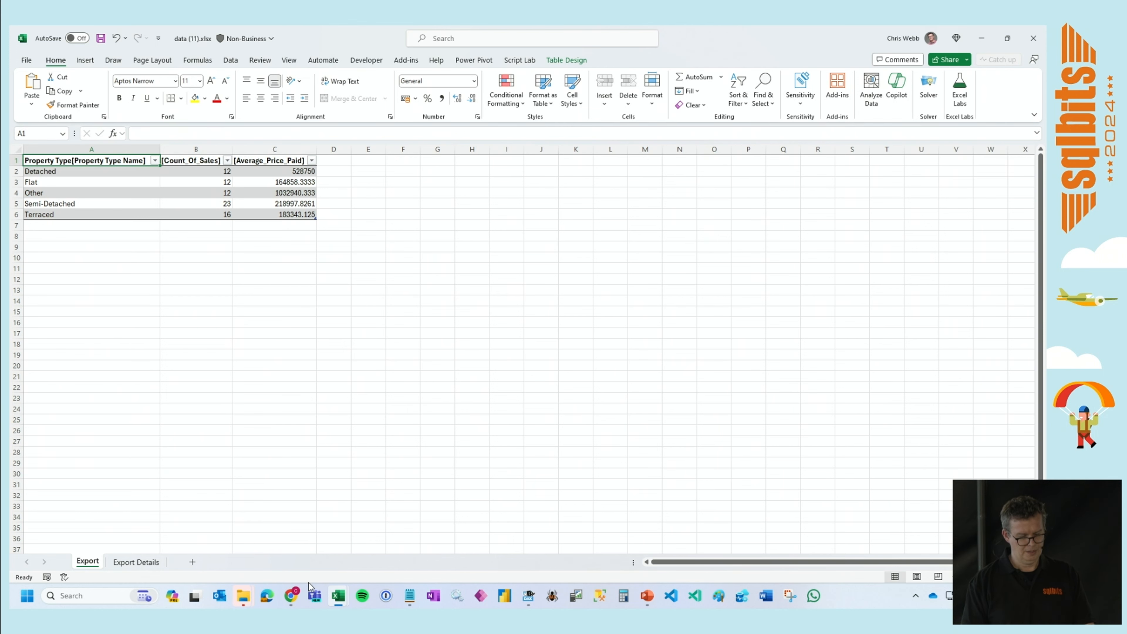
left_click(293, 596)
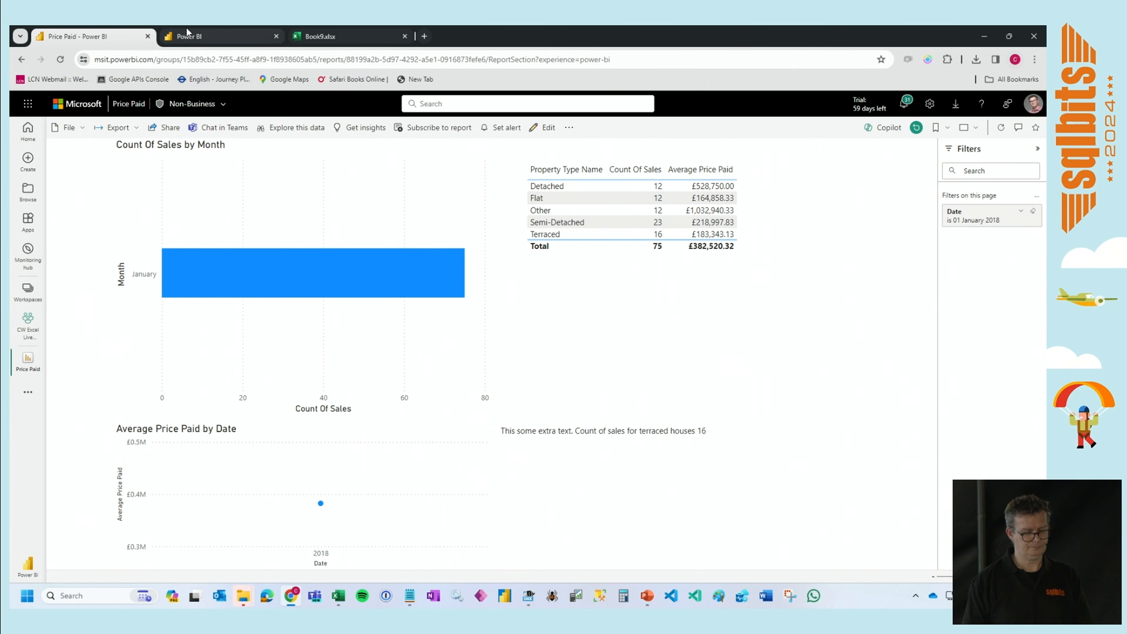
left_click(210, 34)
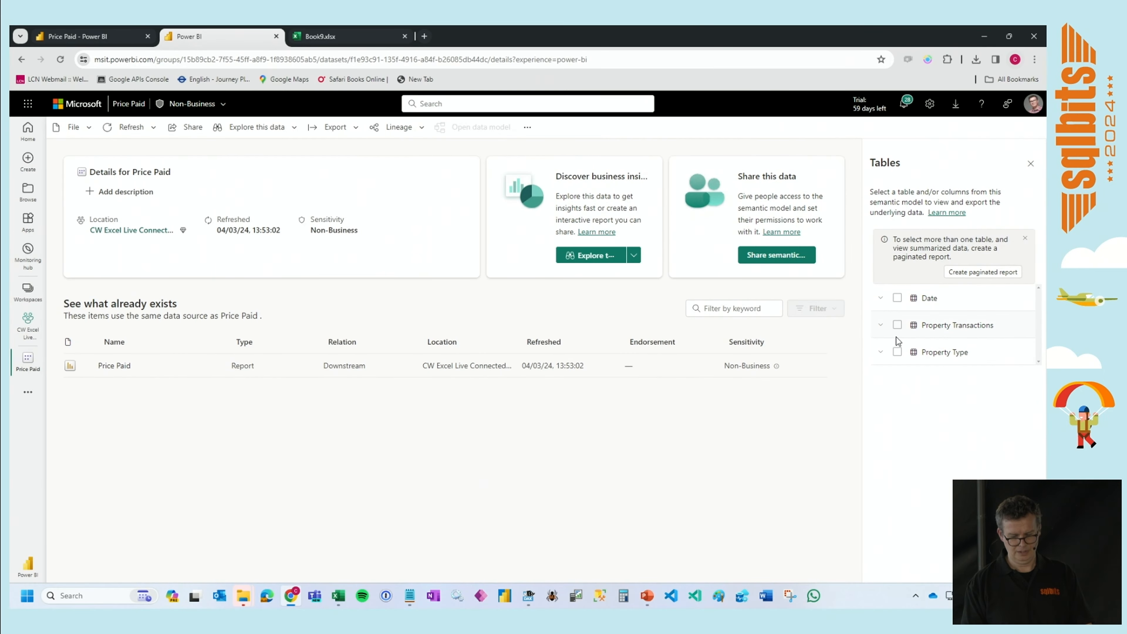
left_click(897, 351)
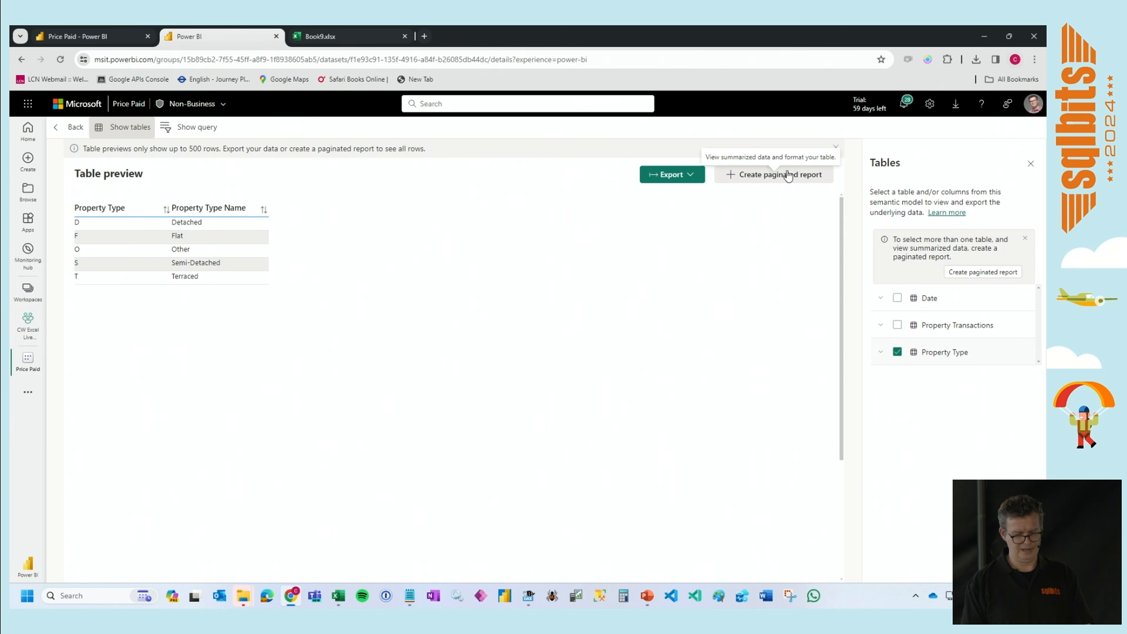
left_click(196, 130)
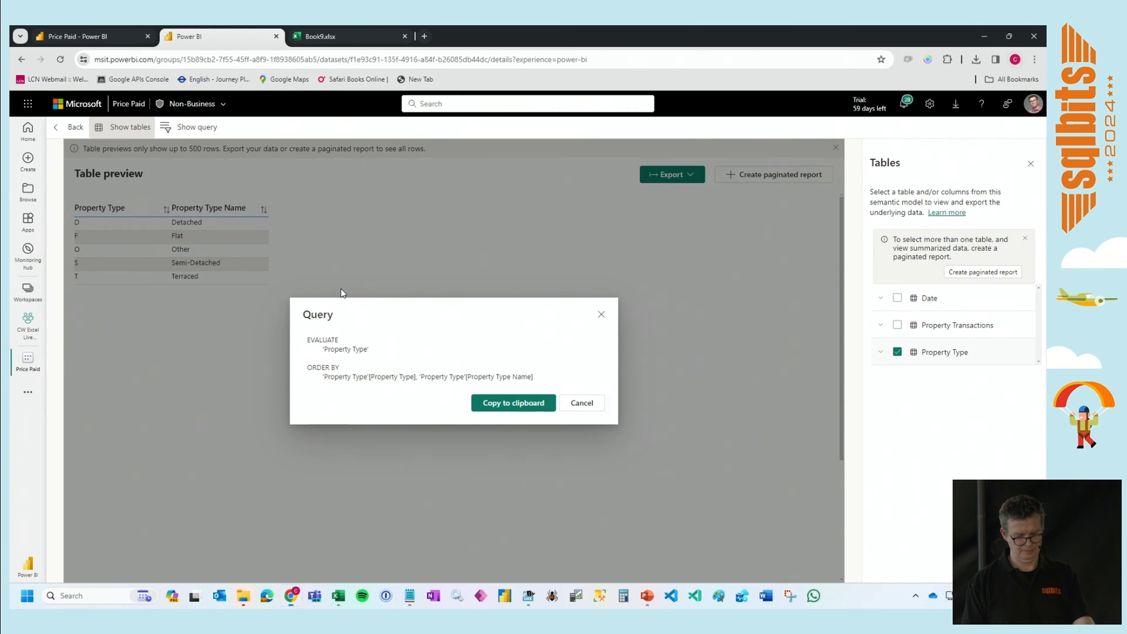
left_click(824, 518)
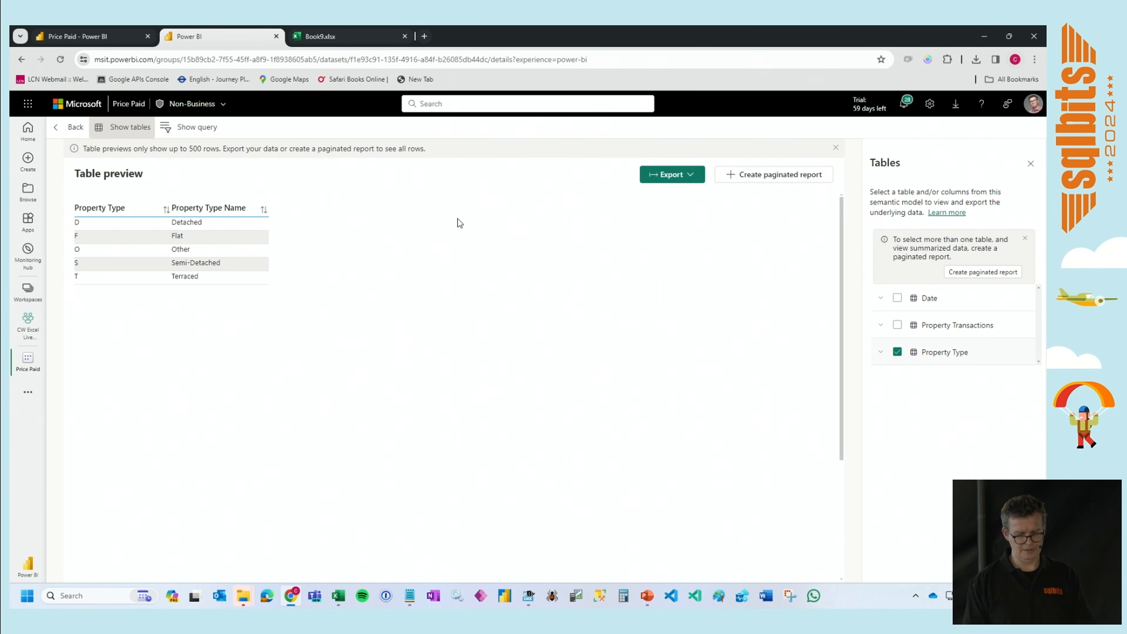
Export the previewed table to Excel with a live connection as PricePaid (2).xlsx and open the workbook with editing enabled.
left_click(691, 175)
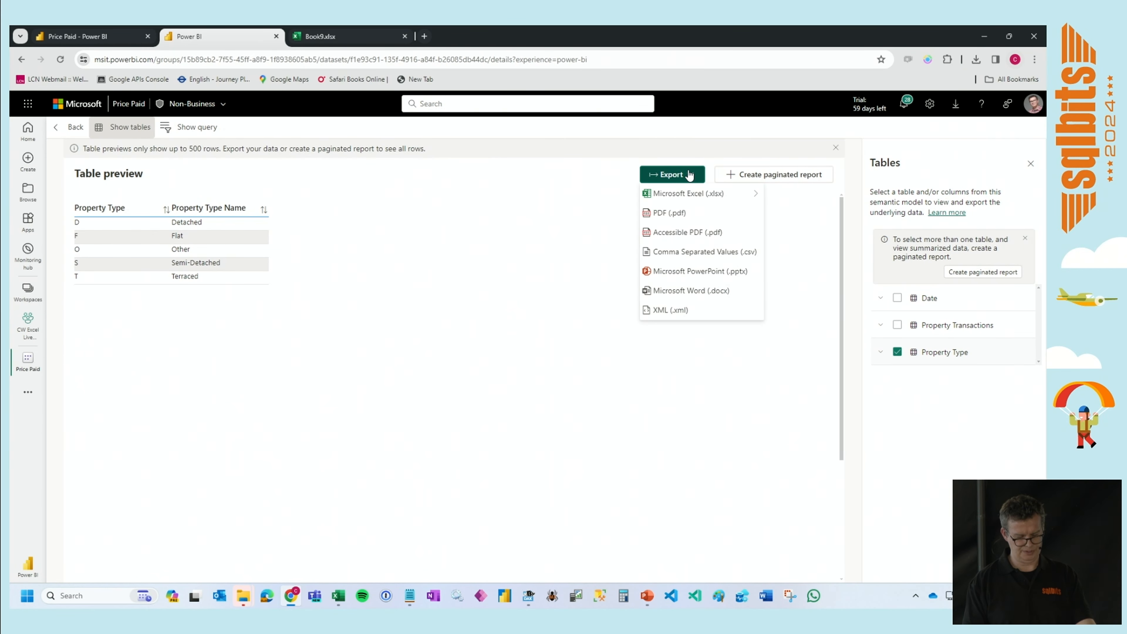
mouse_move(688, 198)
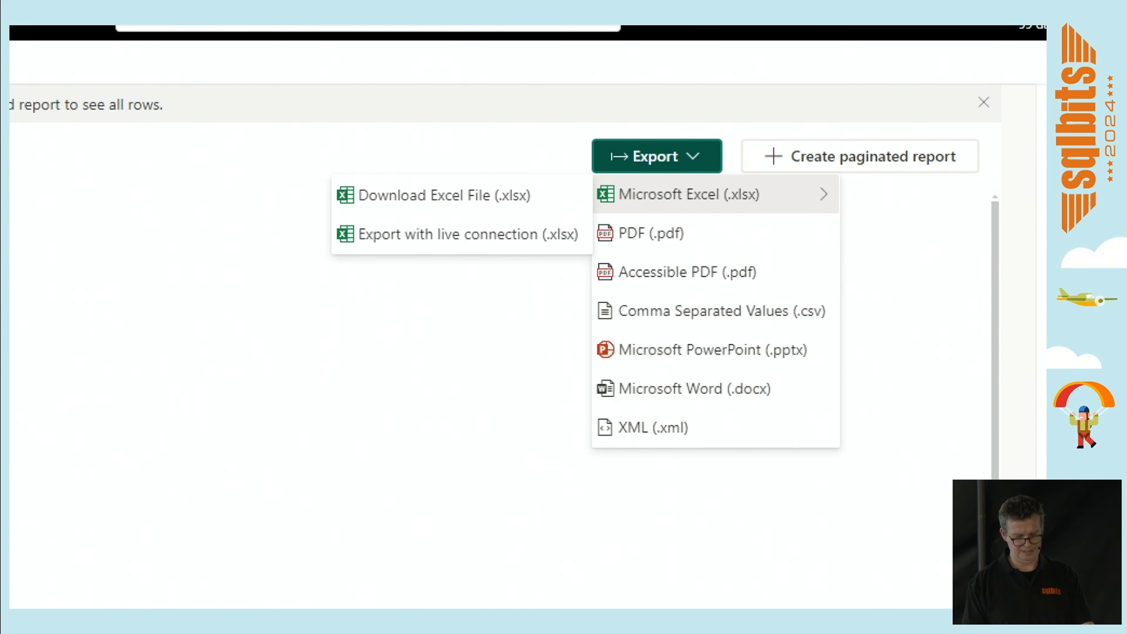
left_click_drag(323, 222, 329, 266)
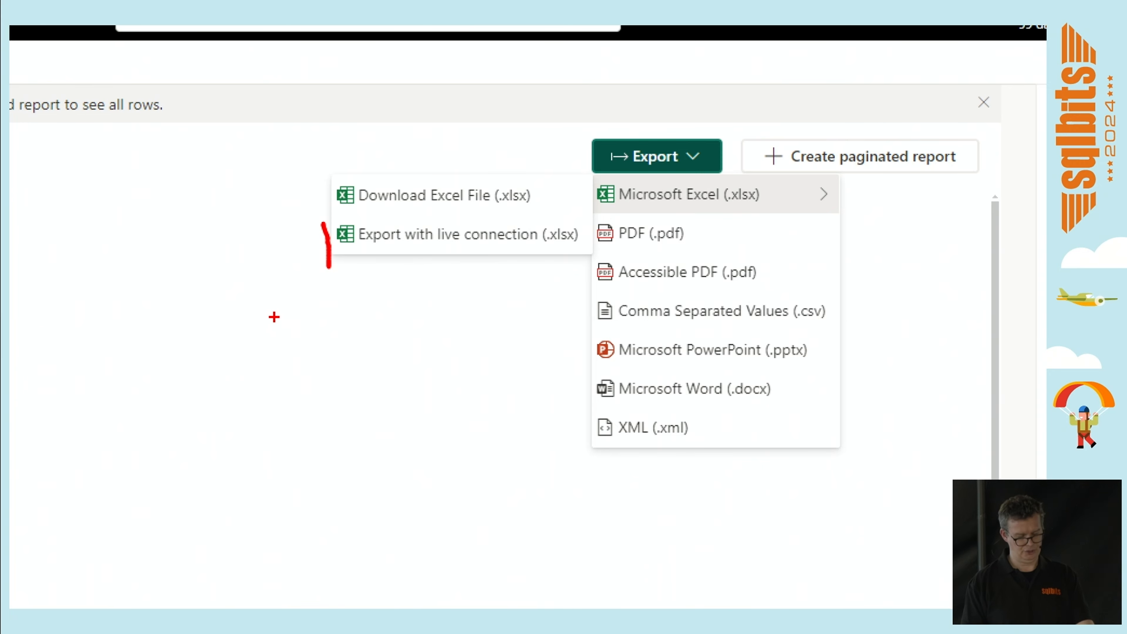
key("Escape")
left_click(573, 214)
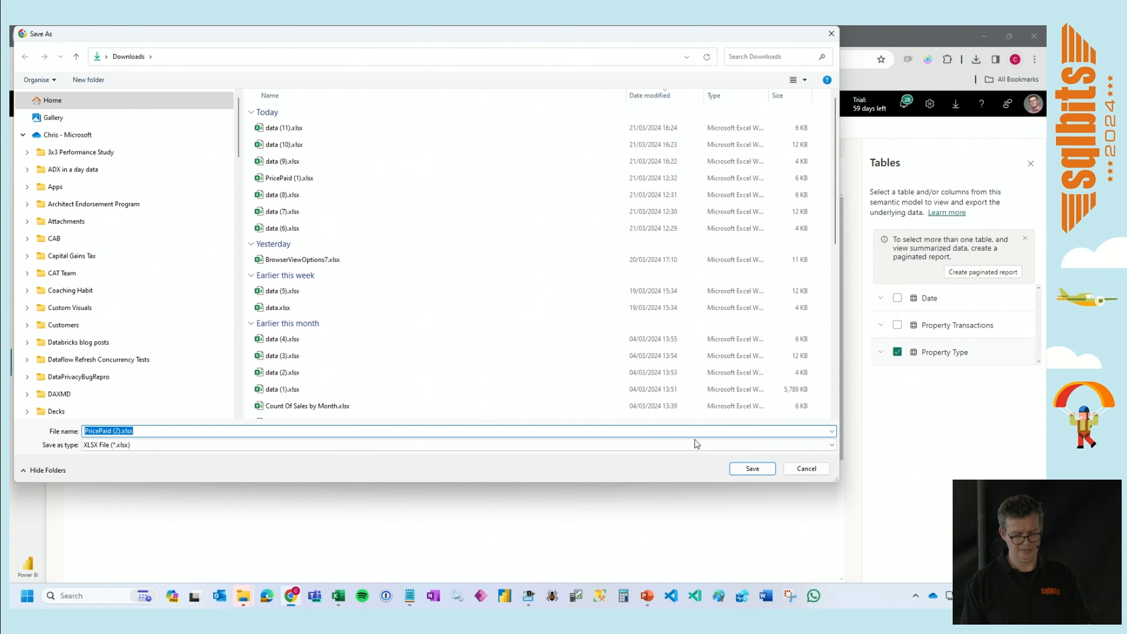
left_click(753, 469)
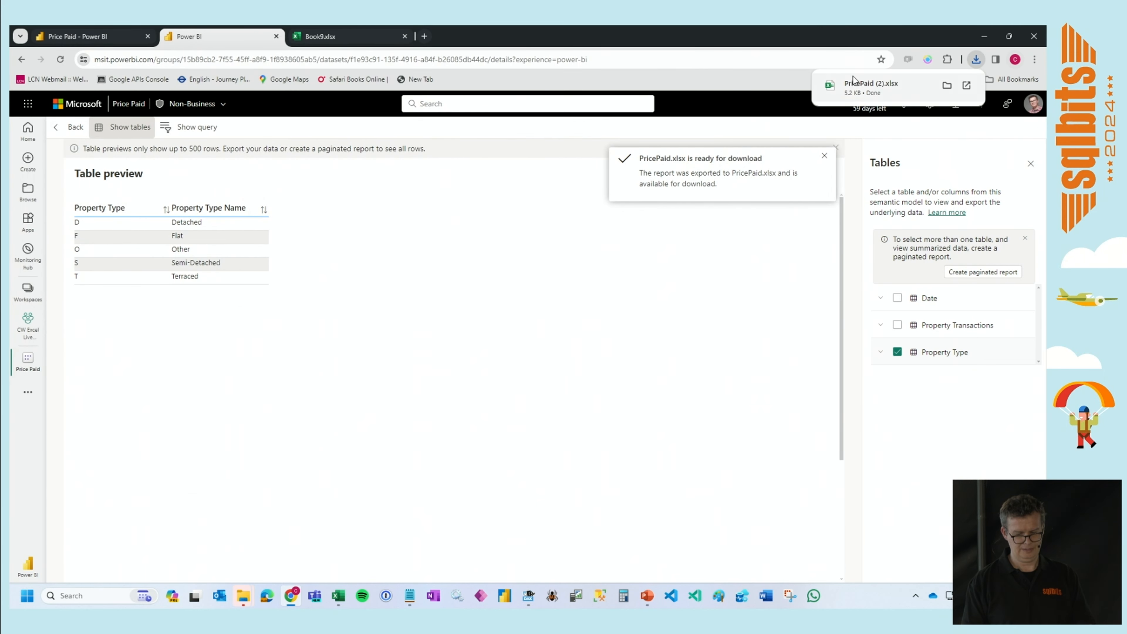
left_click(858, 86)
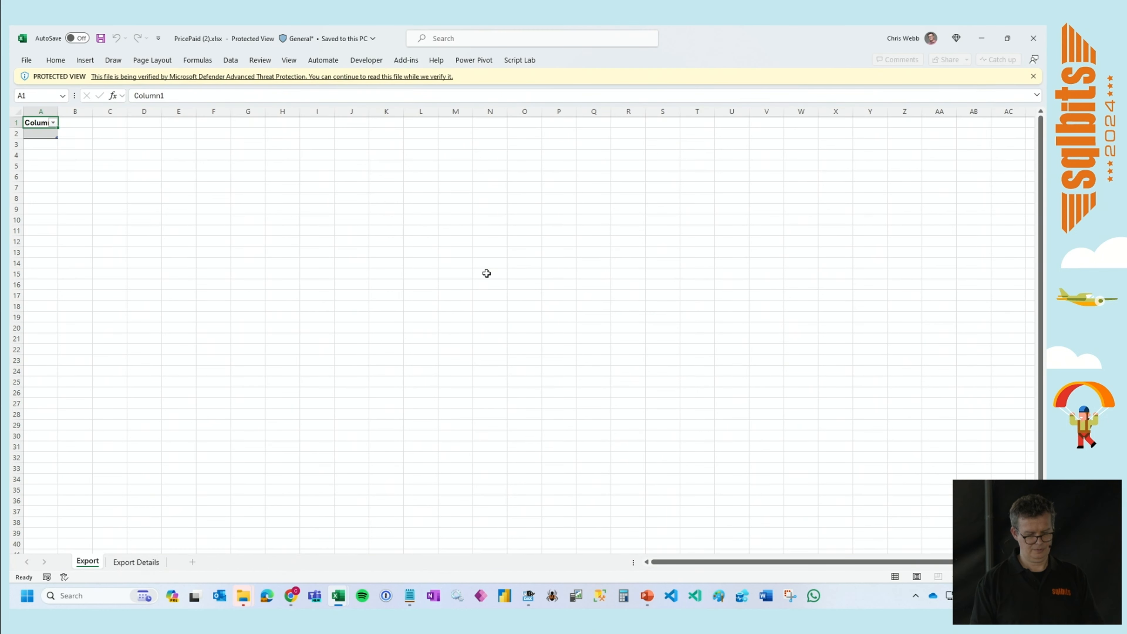
left_click(442, 76)
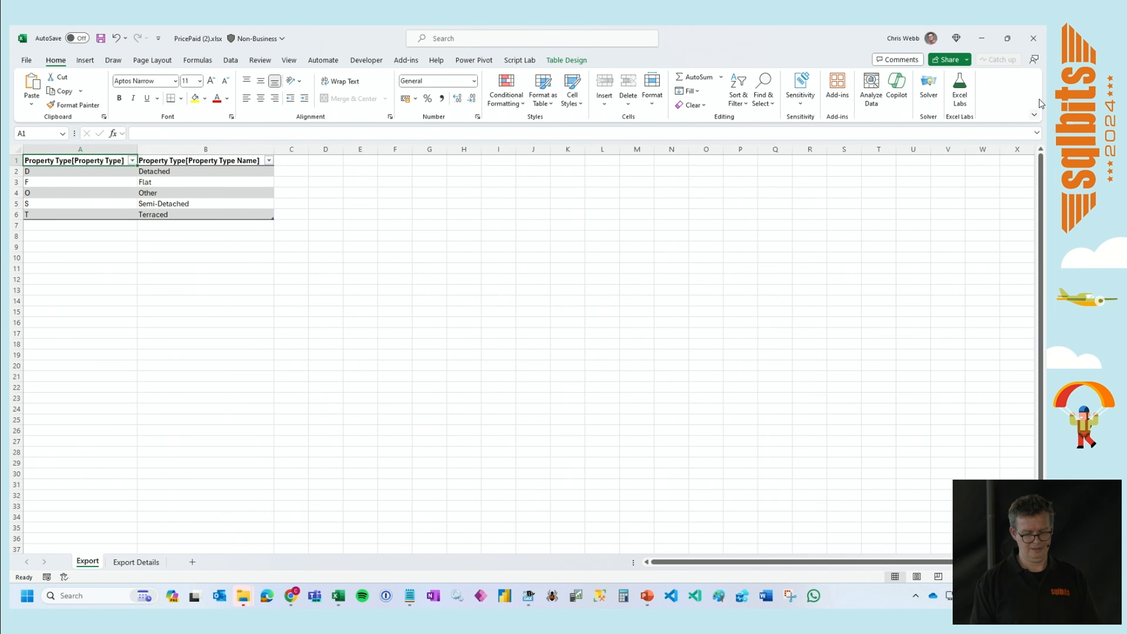
Close the PricePaid (2).xlsx and data (11).xlsx workbooks without saving changes.
left_click(1033, 43)
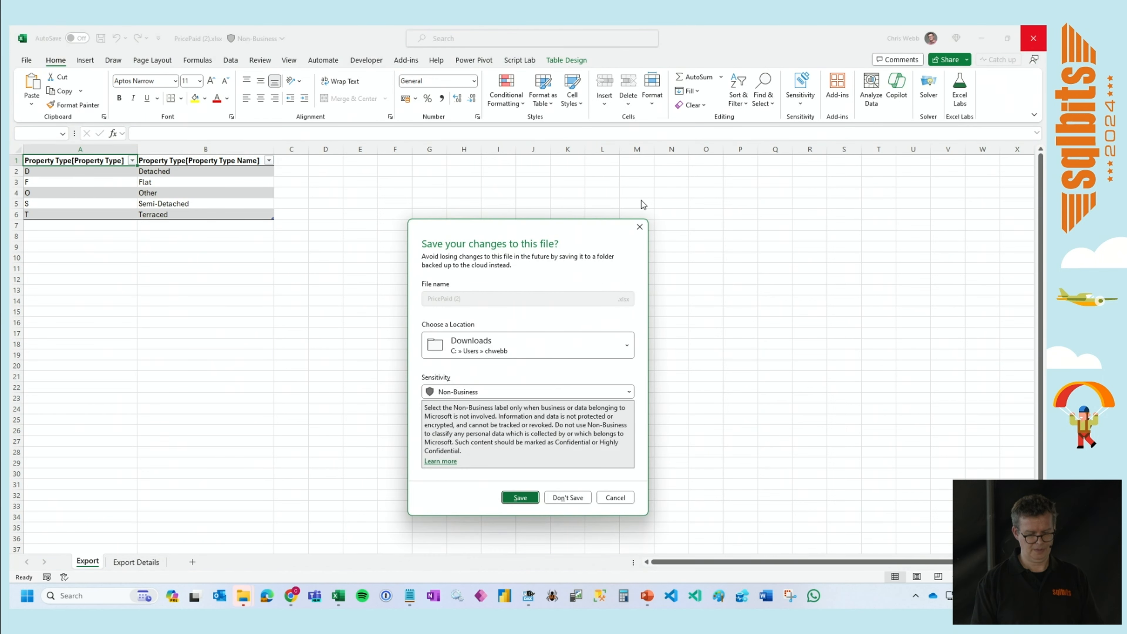
left_click(568, 498)
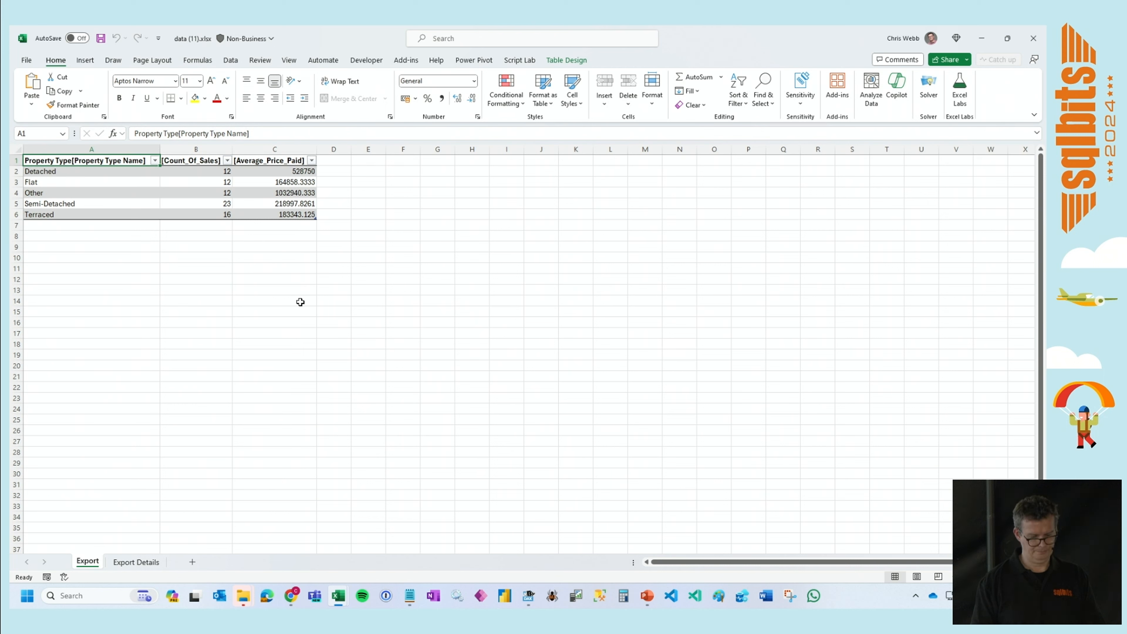
left_click(1033, 38)
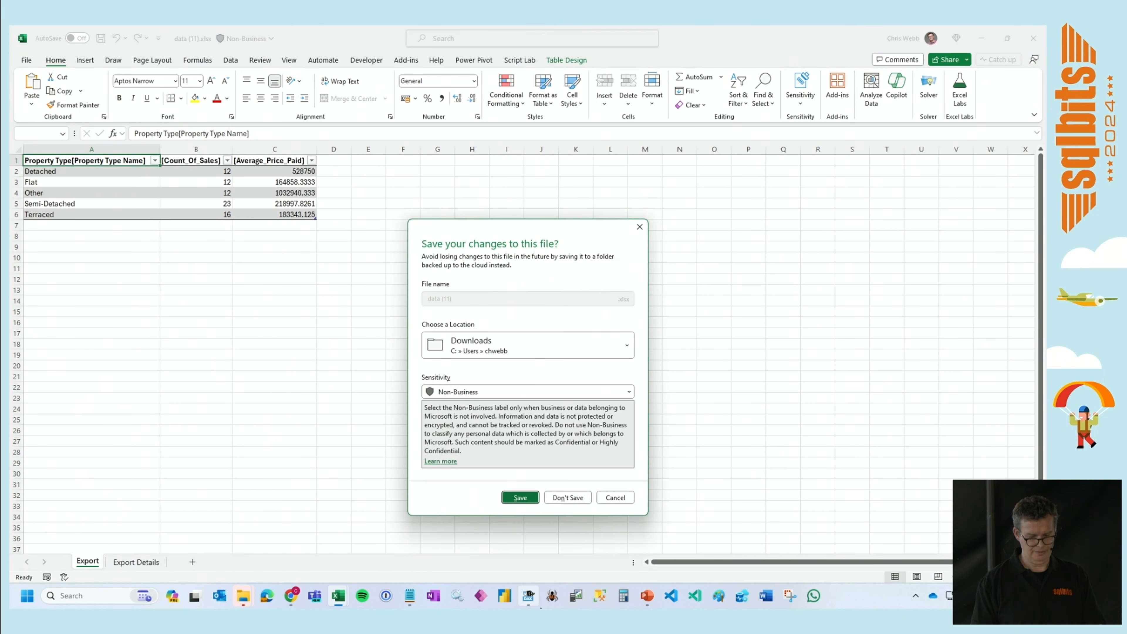
left_click(568, 498)
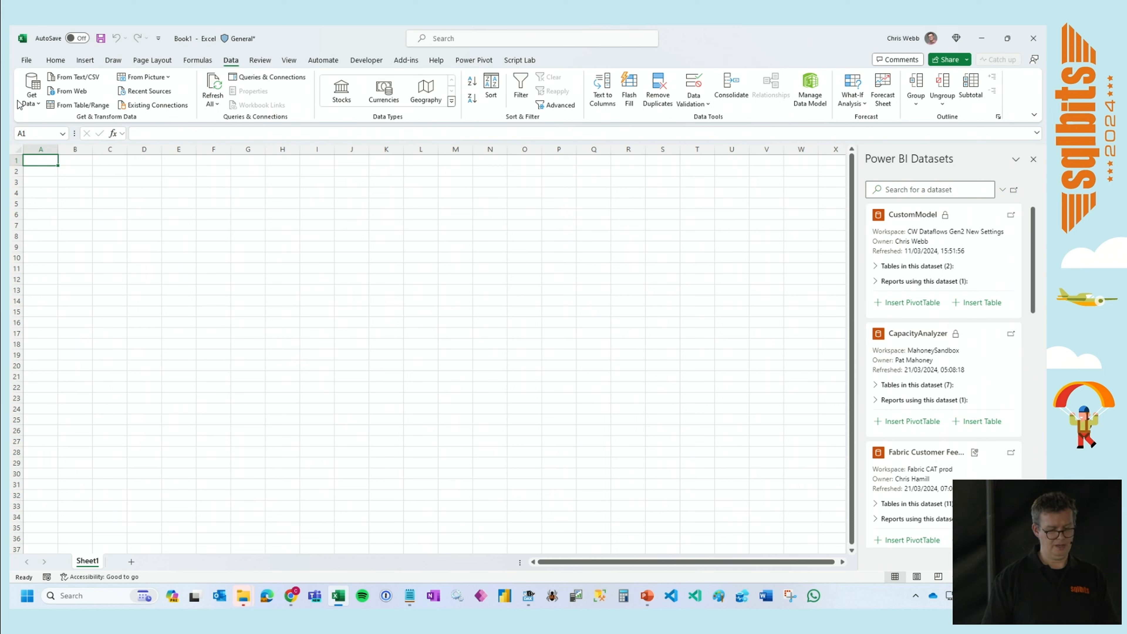
Choose Power BI as the data source for the blank workbook and search its datasets for "price paid".
left_click(31, 102)
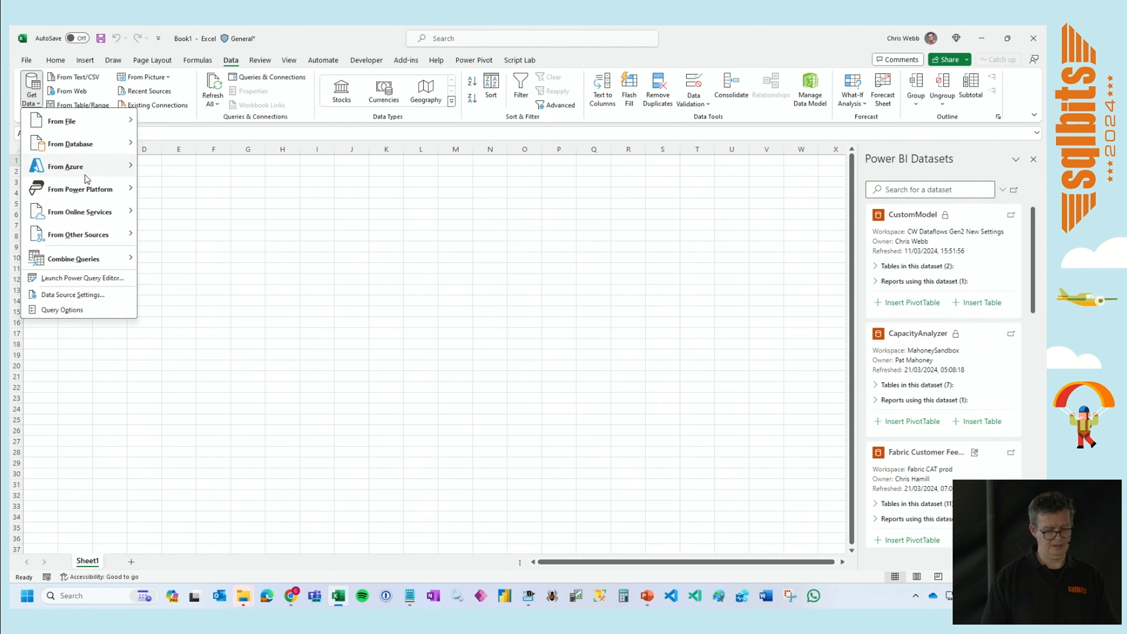
mouse_move(115, 190)
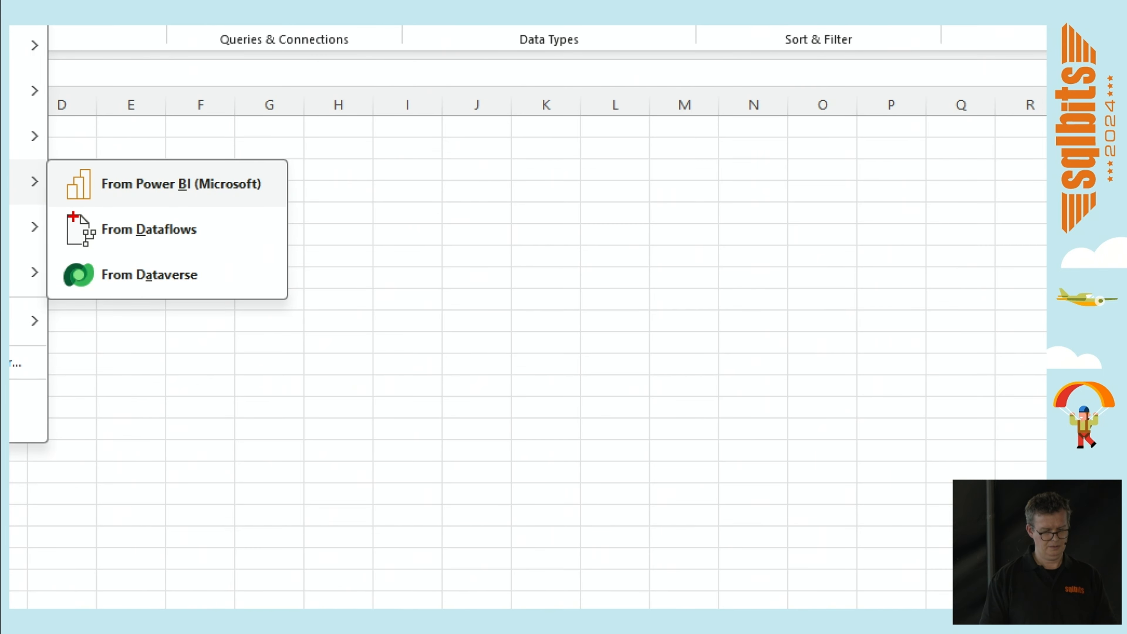
left_click_drag(73, 216, 347, 219)
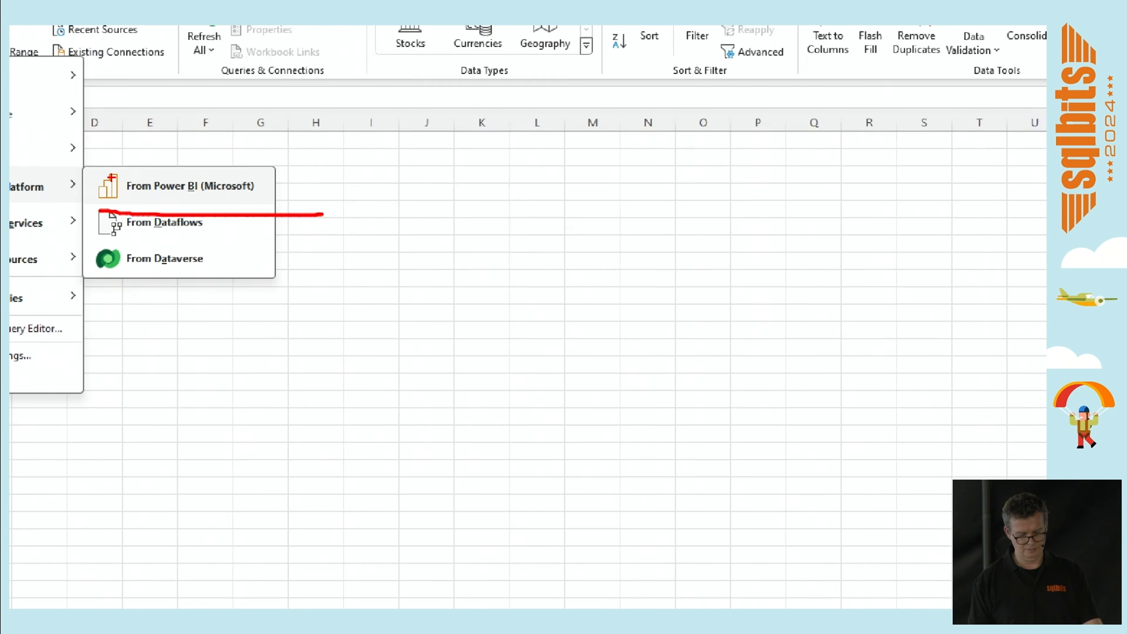
left_click(181, 183)
left_click(898, 190)
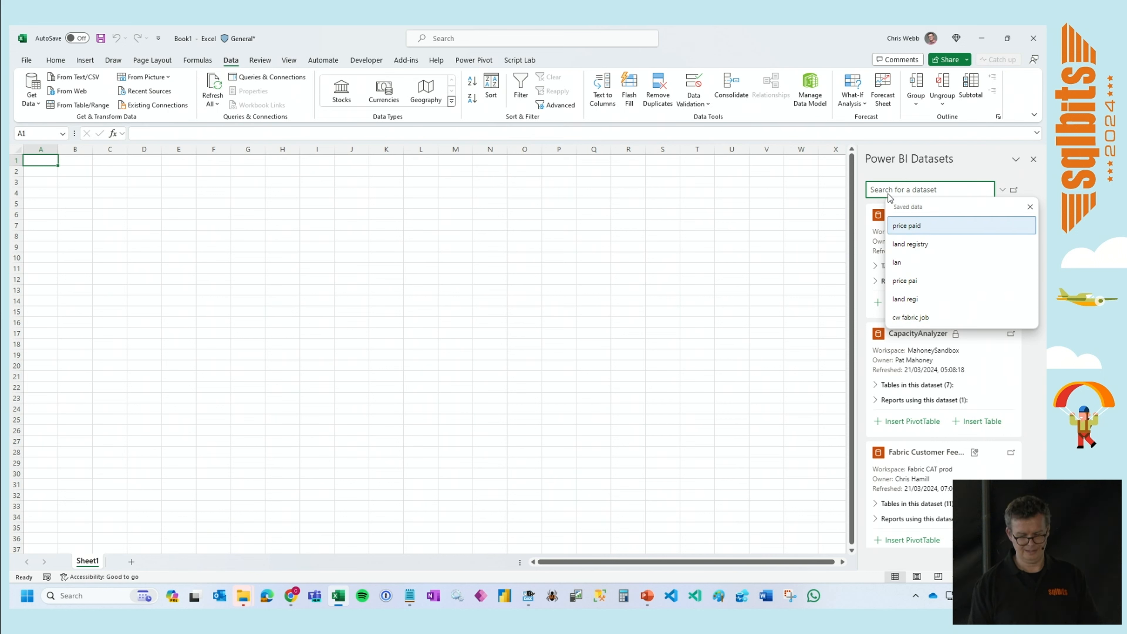
left_click(908, 226)
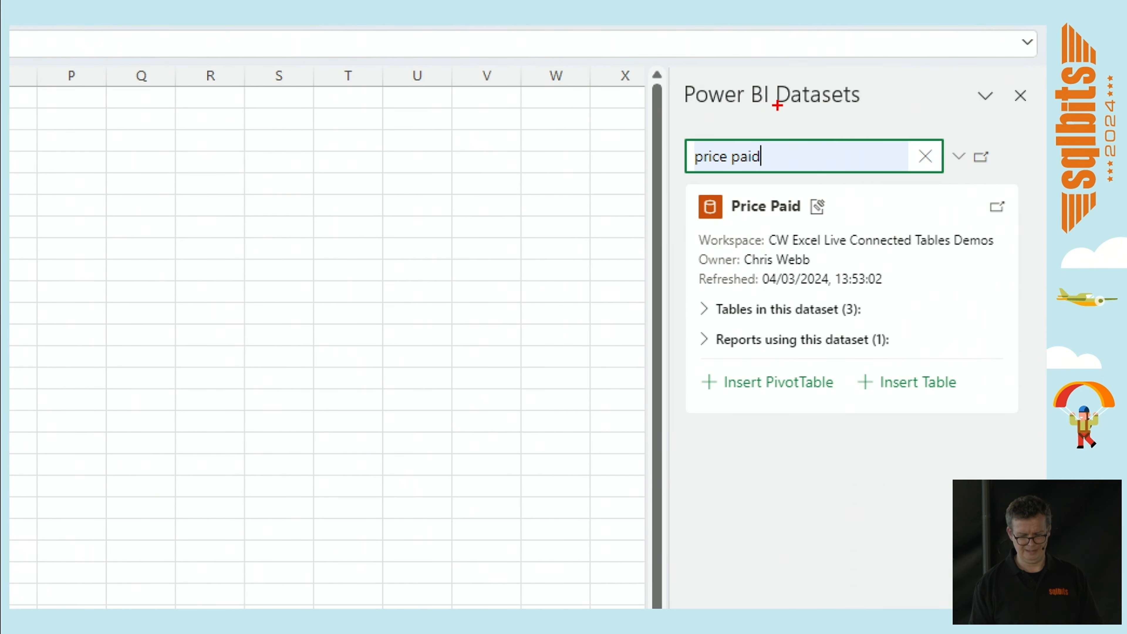
left_click_drag(777, 105, 871, 116)
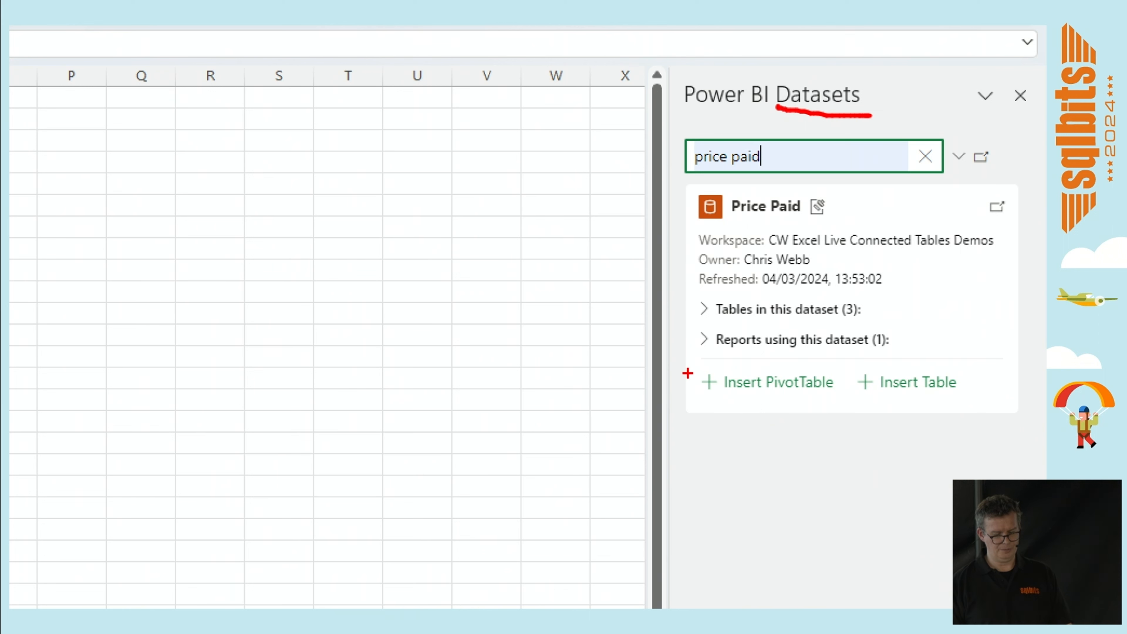
left_click_drag(696, 369, 696, 398)
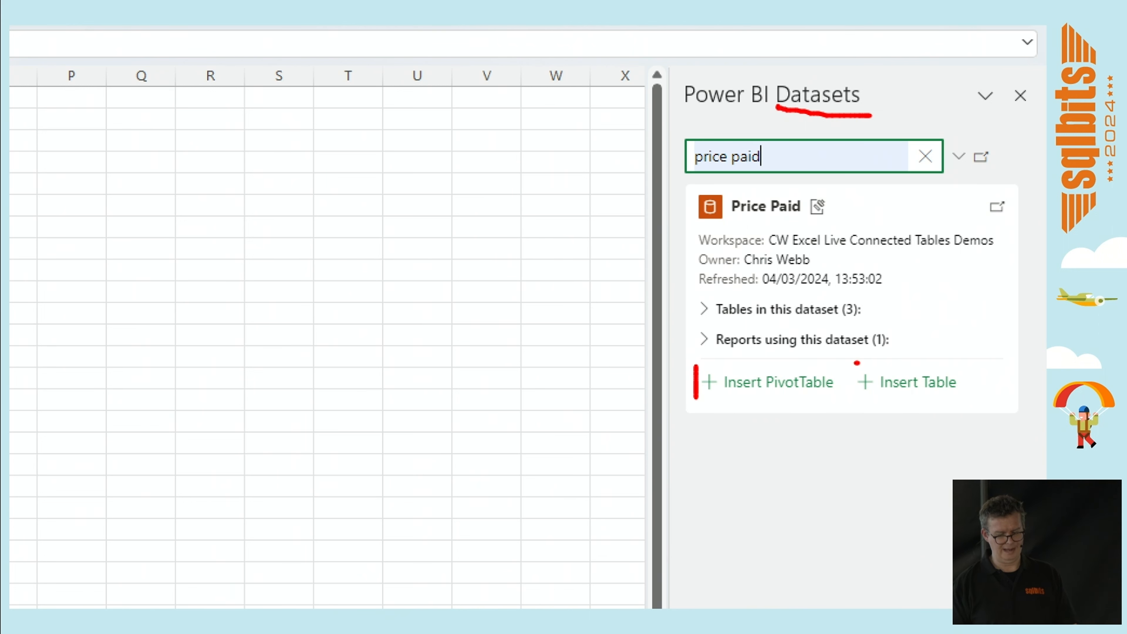
mouse_move(857, 362)
left_mouse_down()
mouse_move(846, 397)
mouse_move(1023, 381)
mouse_move(865, 365)
left_mouse_up()
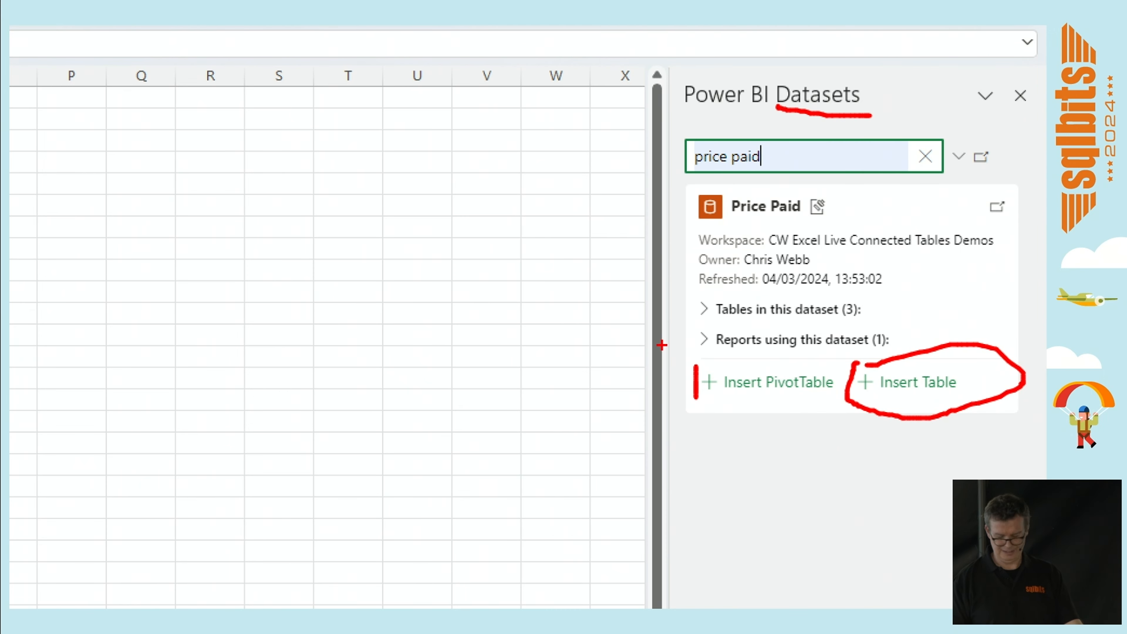
key("Escape")
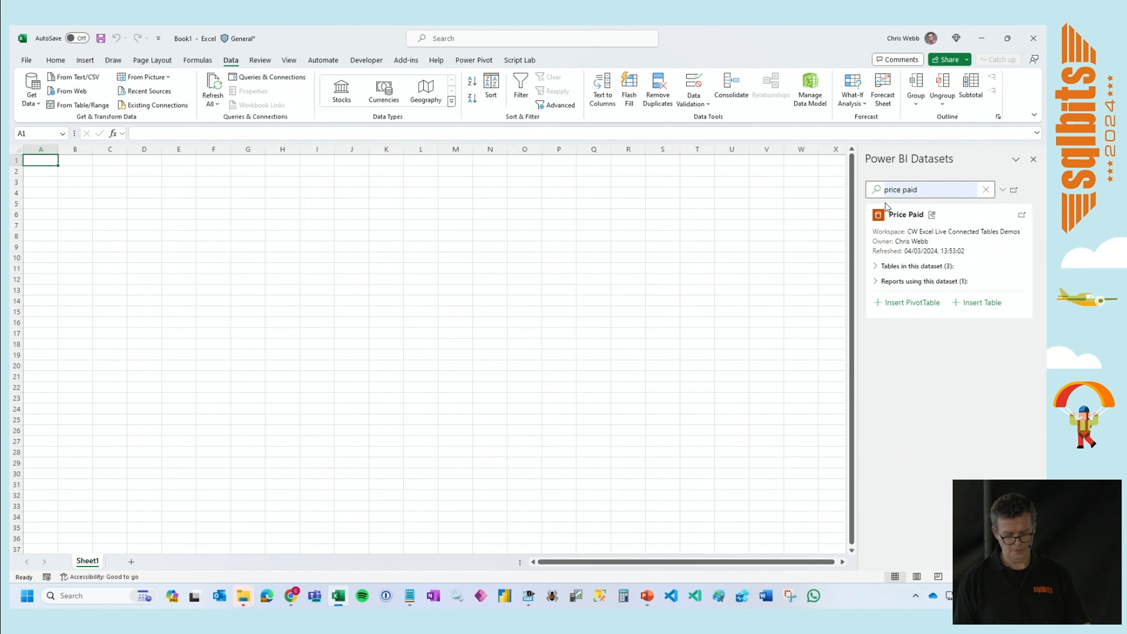
Start inserting a table from the Price Paid dataset and widen the Create Table dialog.
left_click(973, 306)
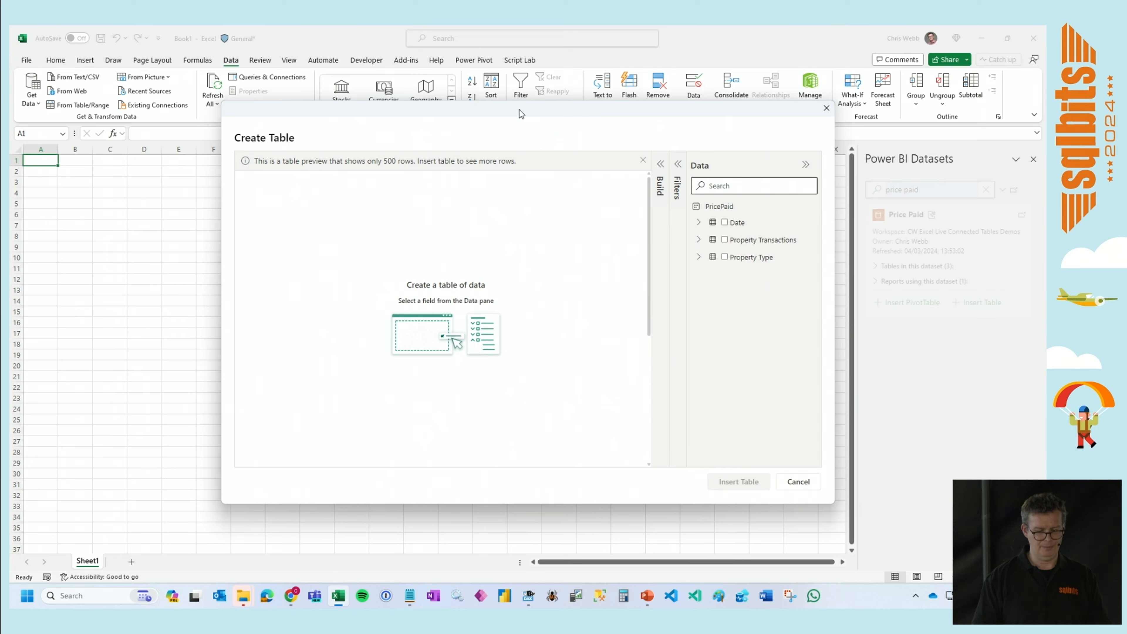
left_click_drag(519, 110, 418, 89)
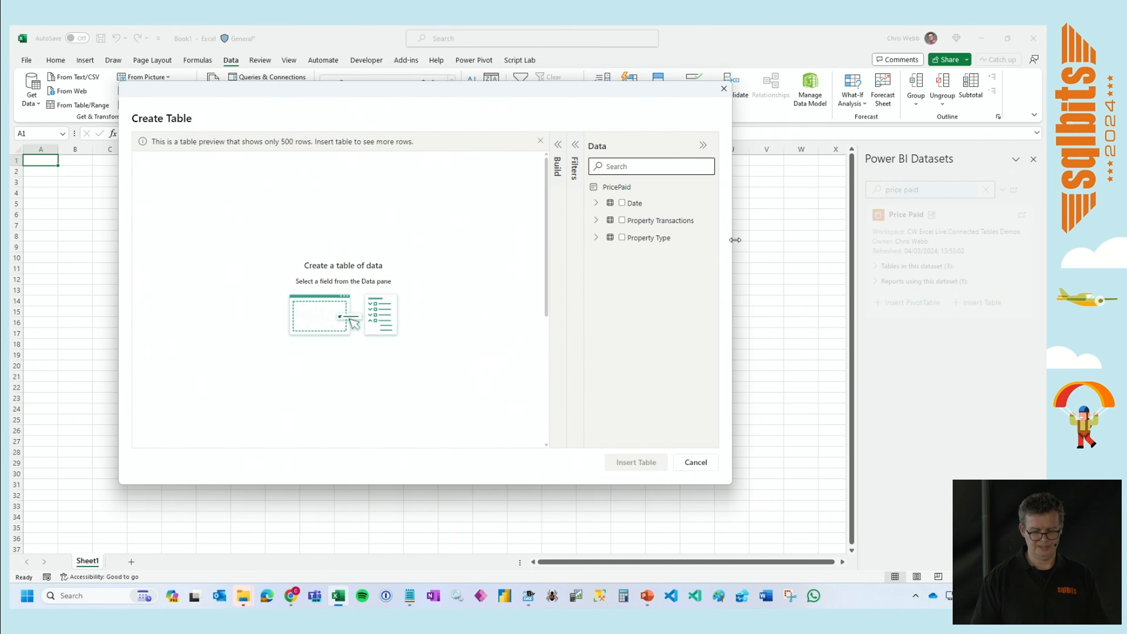
left_click_drag(736, 240, 818, 244)
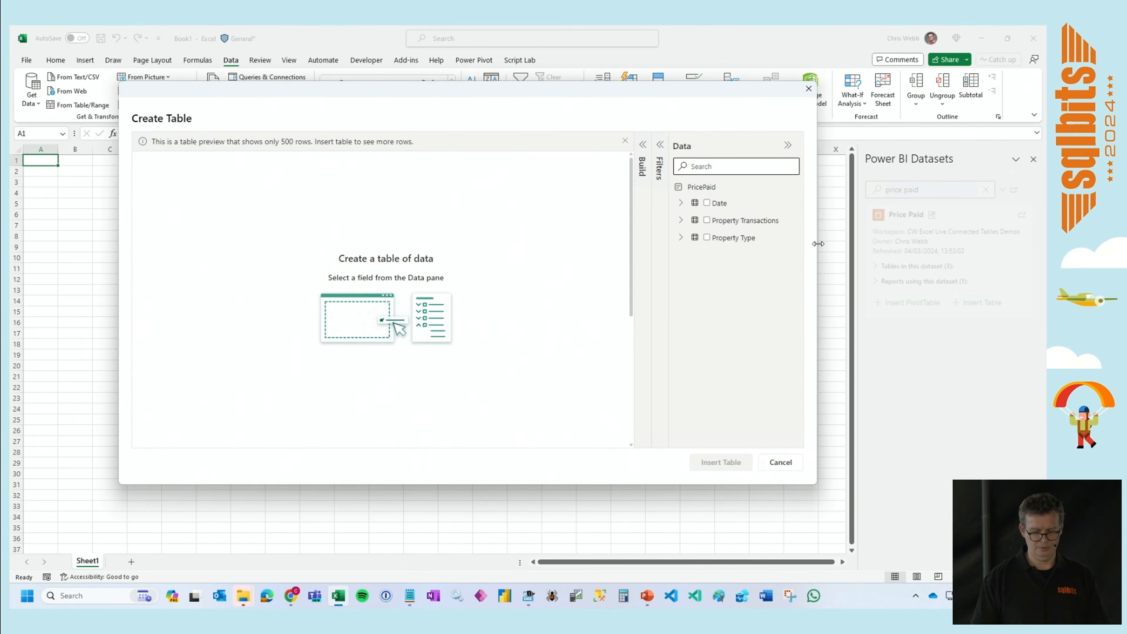
Build the table from Property Type Name, Count Of Sales and Average Price Paid, leaving out the Property Type column.
left_click(707, 238)
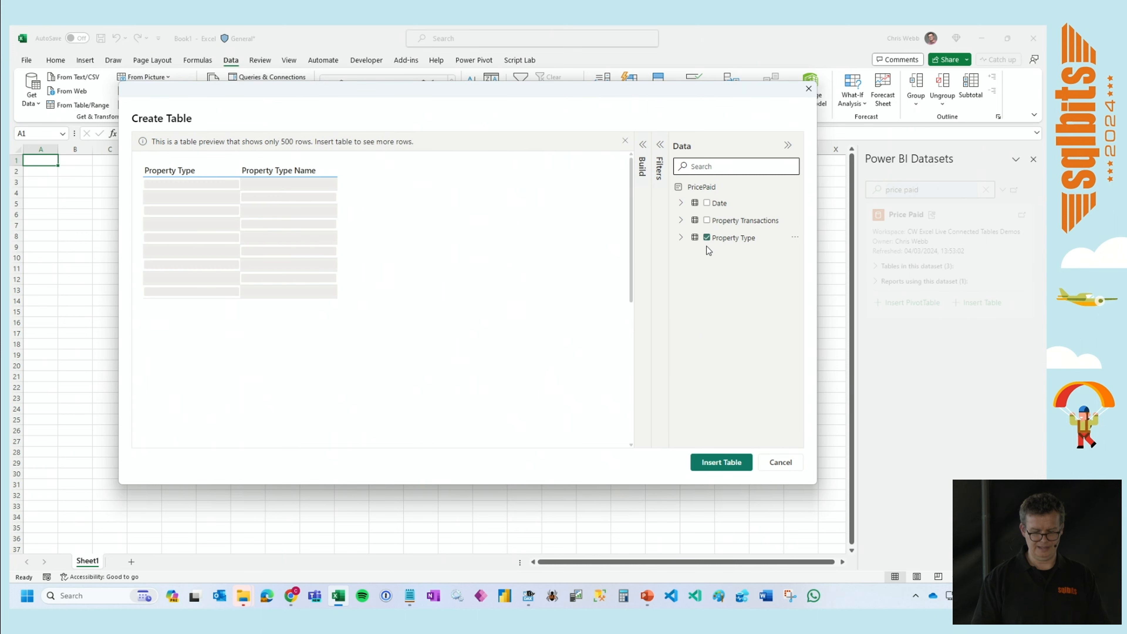
left_click(680, 239)
left_click(721, 255)
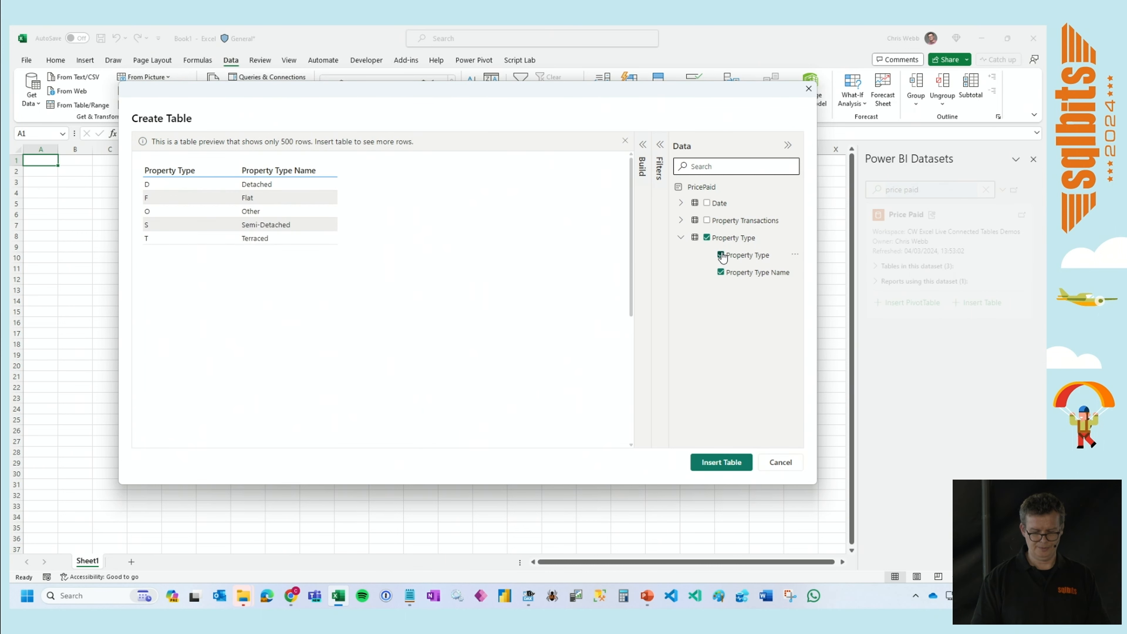
left_click(681, 220)
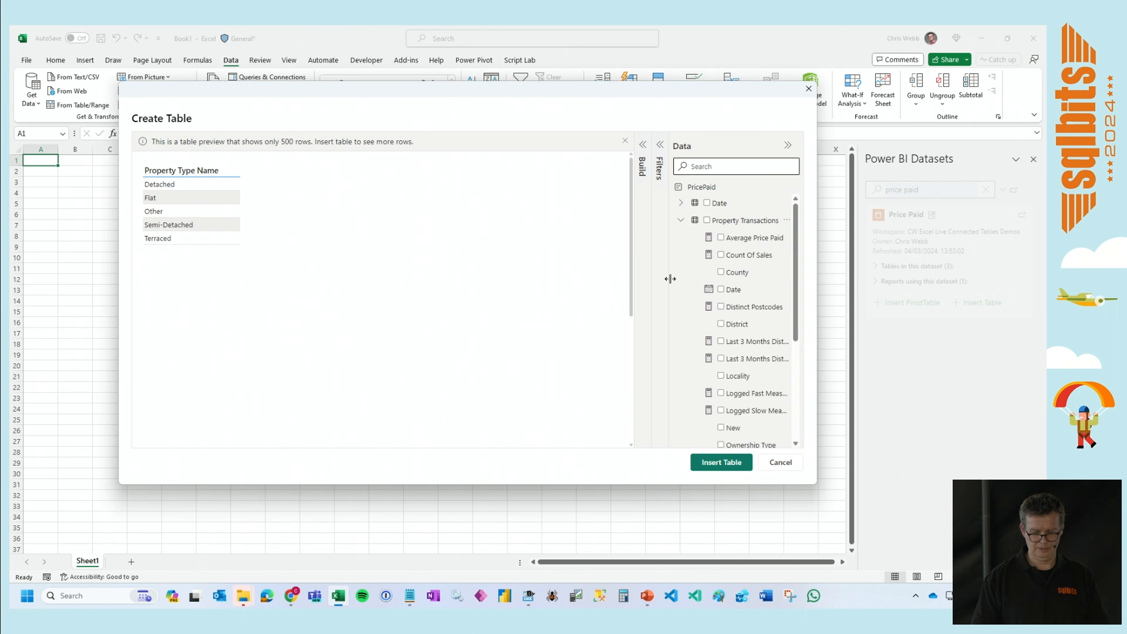
left_click(721, 255)
left_click(720, 240)
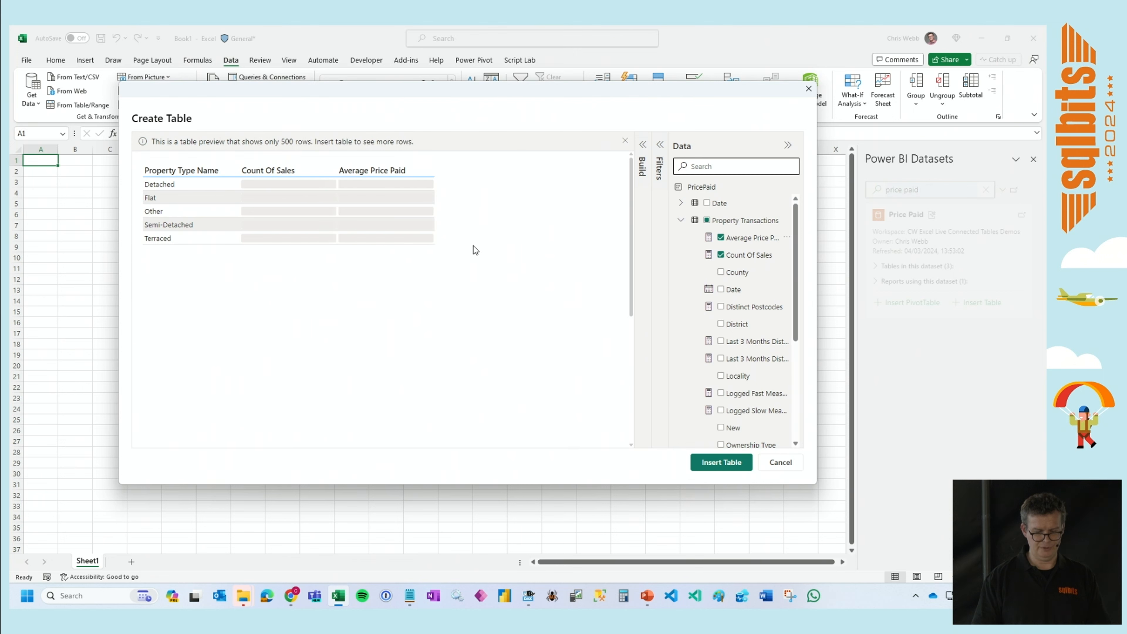
Add the Date table's Month field to the table values between Count Of Sales and Average Price Paid.
left_click(680, 204)
left_click(644, 145)
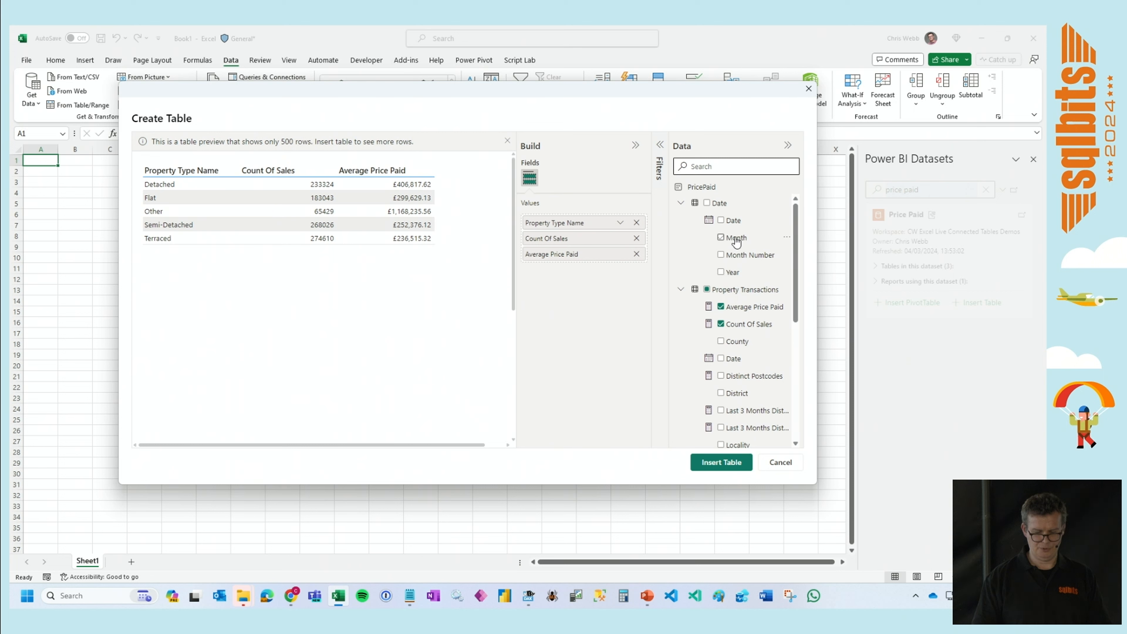
left_click_drag(736, 240, 563, 252)
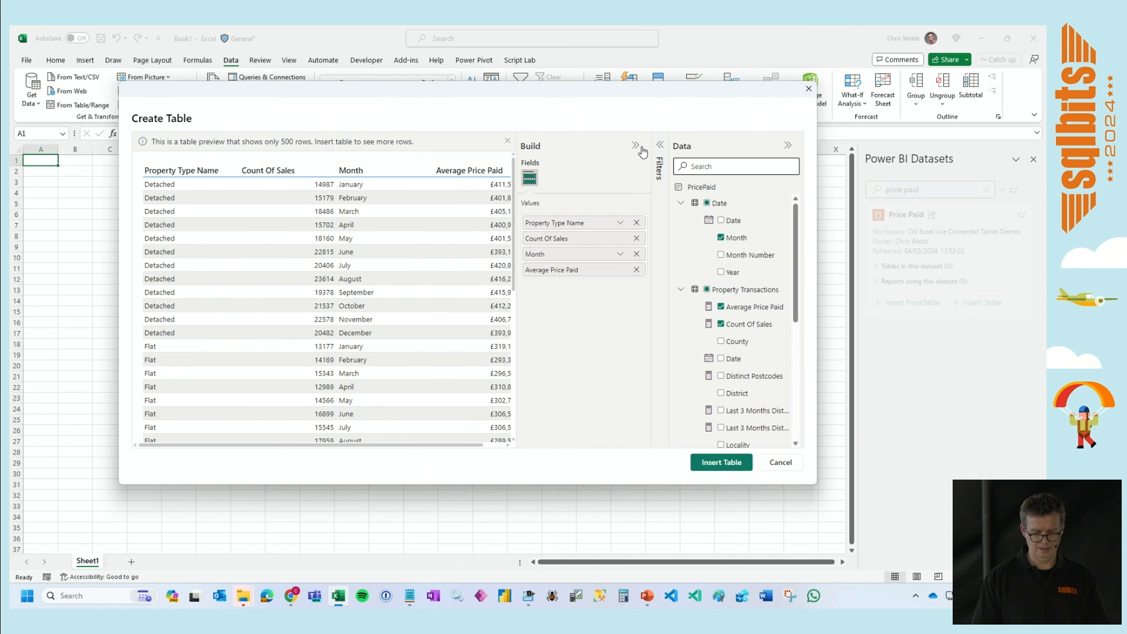
Filter the Month field to January only with basic filtering and insert the table into the workbook.
left_click(659, 167)
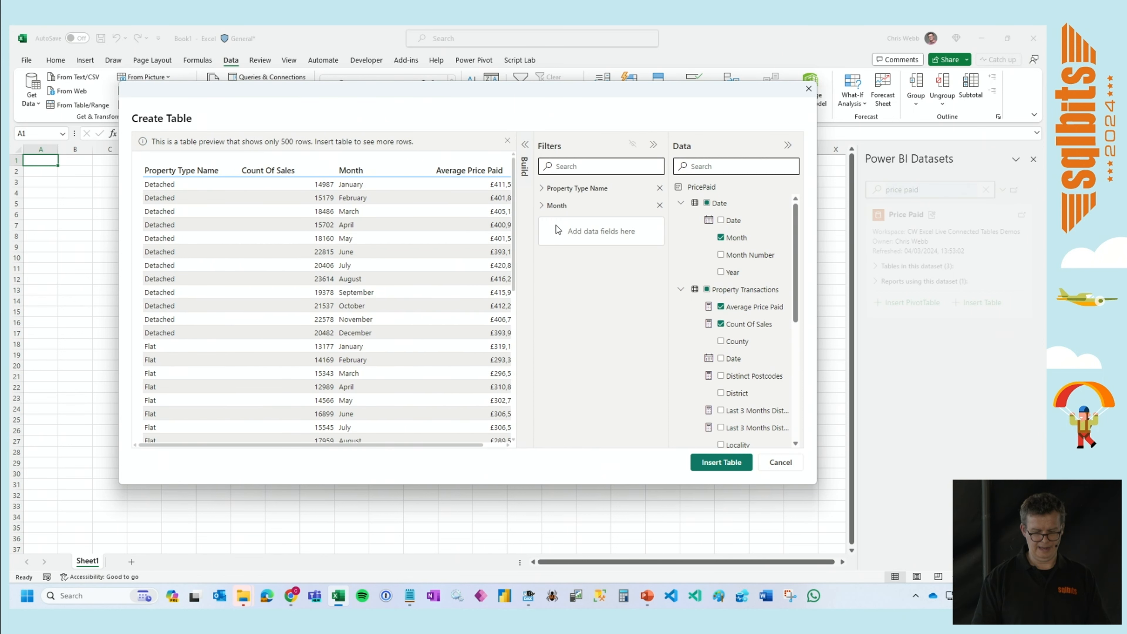
left_click(543, 207)
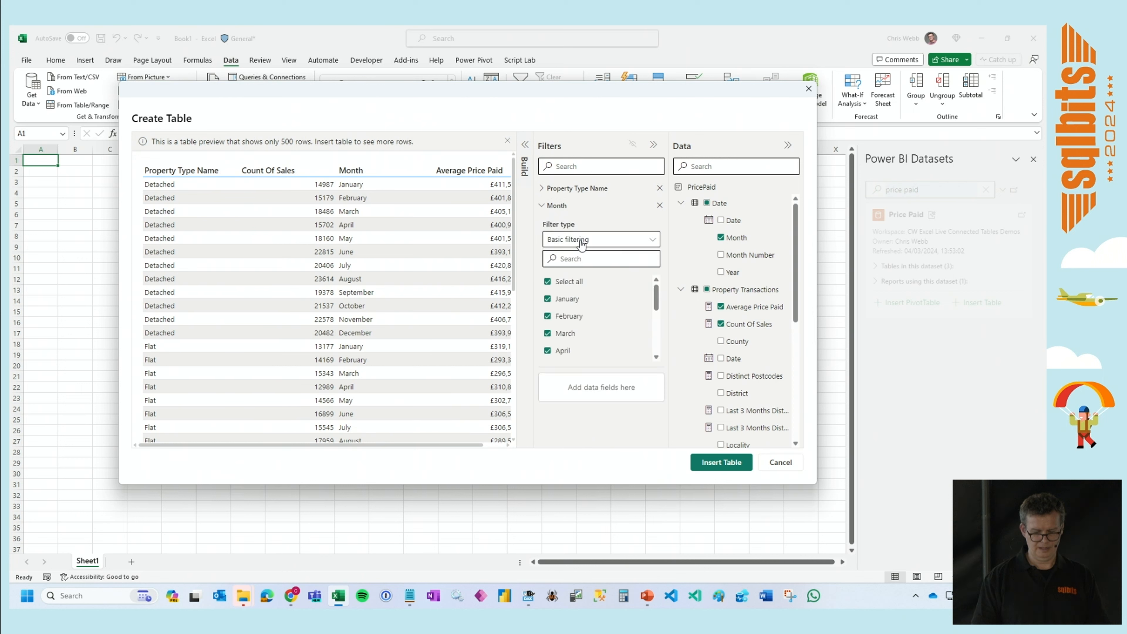
left_click(548, 281)
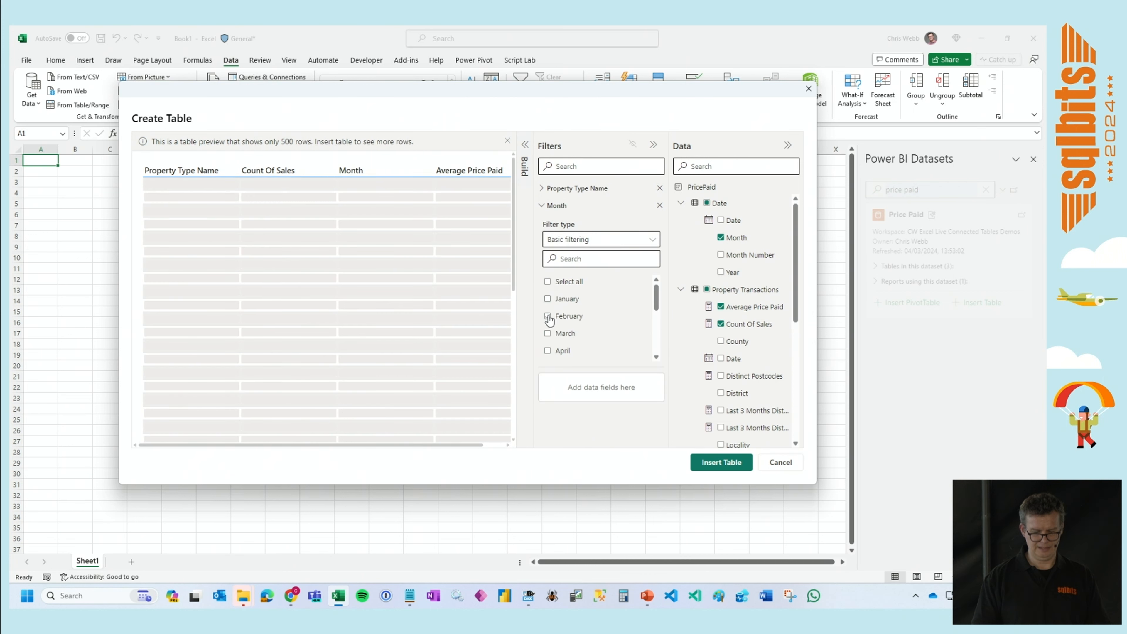
left_click(548, 298)
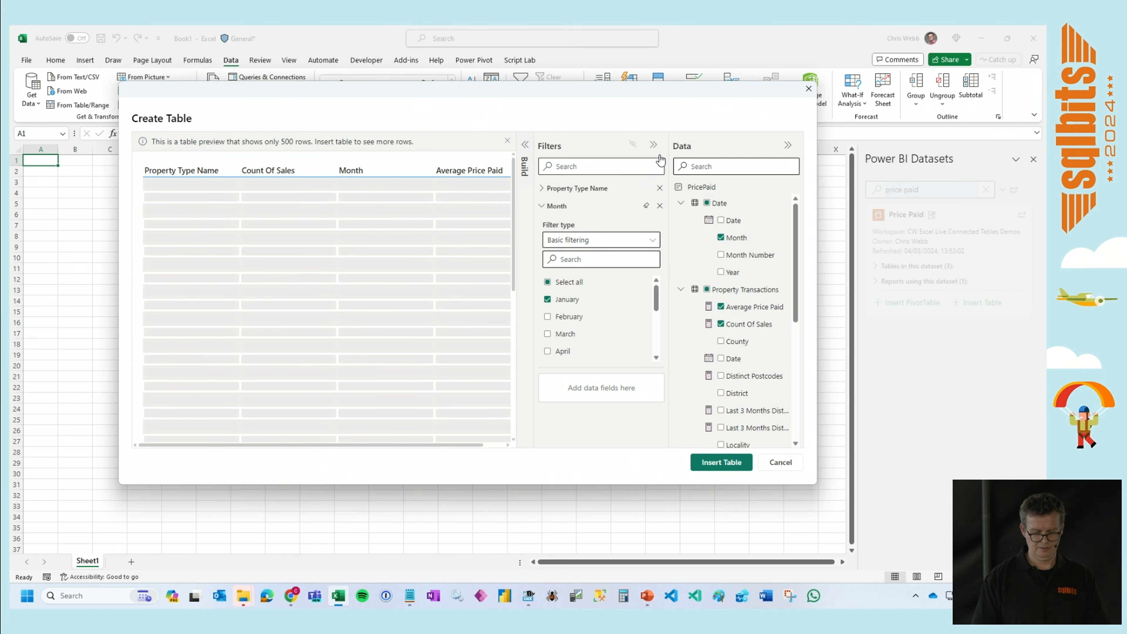
left_click(653, 145)
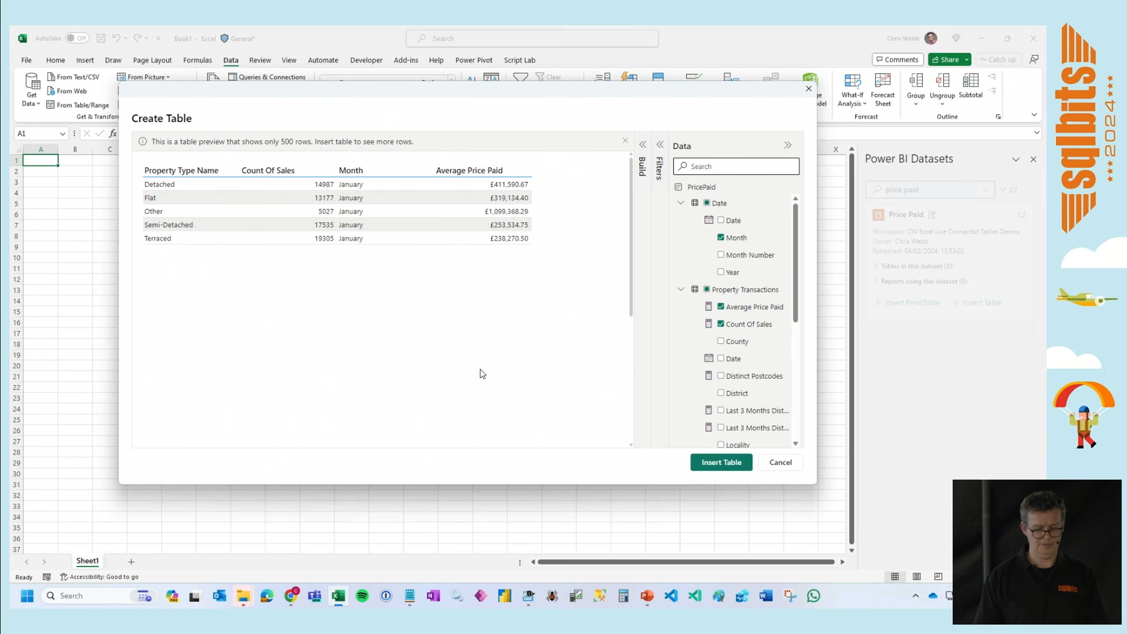
left_click(726, 461)
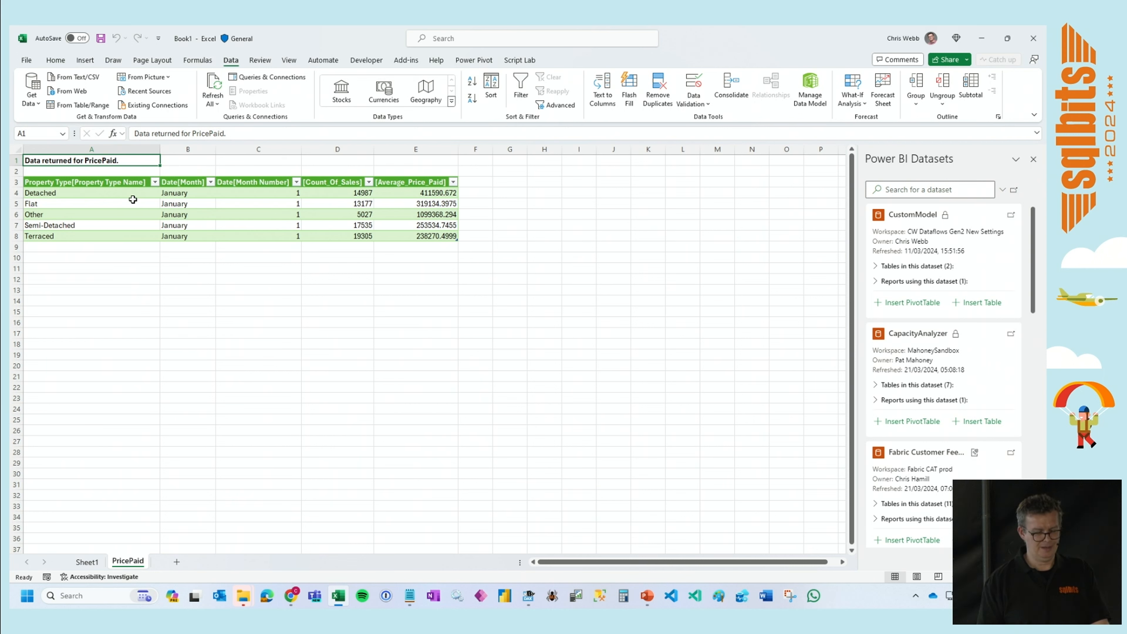
Open the inserted table's query for editing and copy its entire DAX command text.
right_click(136, 204)
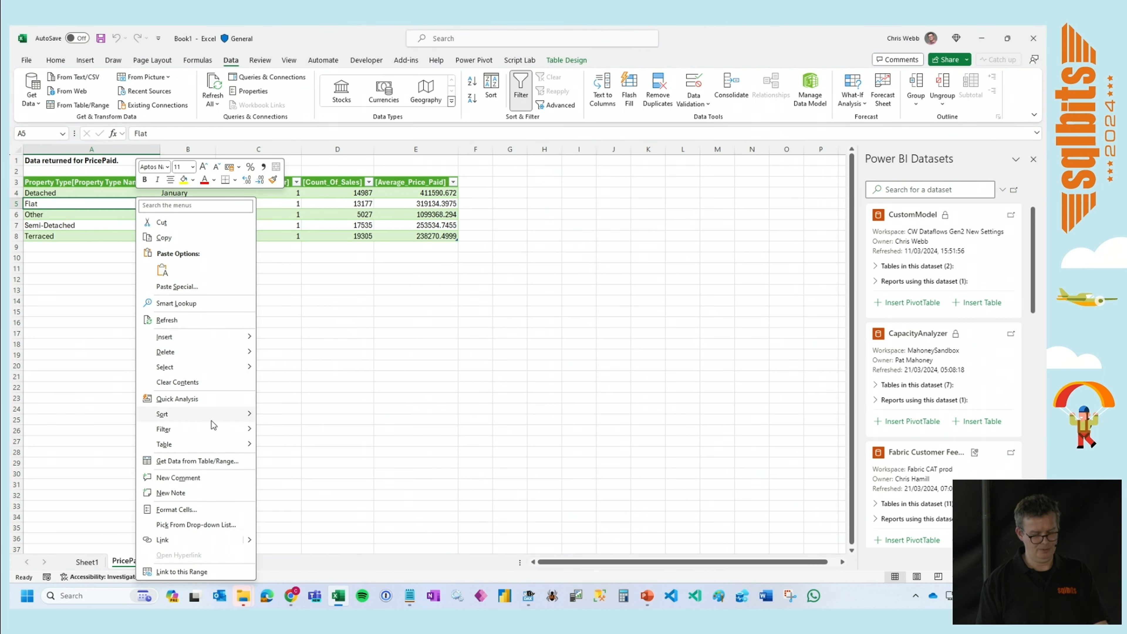
mouse_move(209, 446)
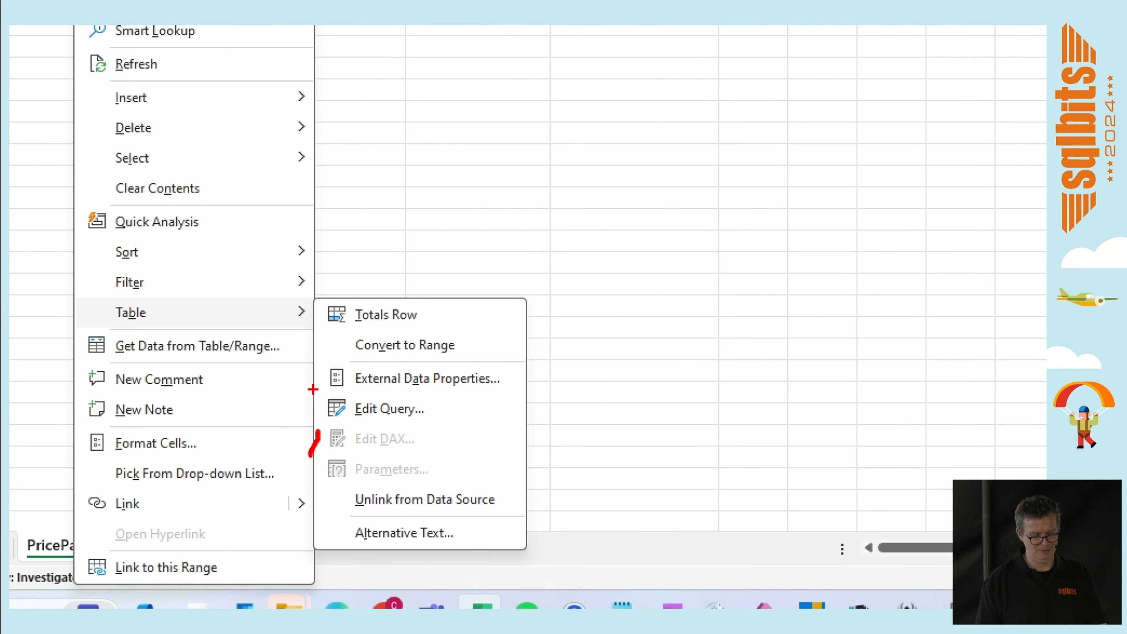
left_click_drag(313, 389, 318, 428)
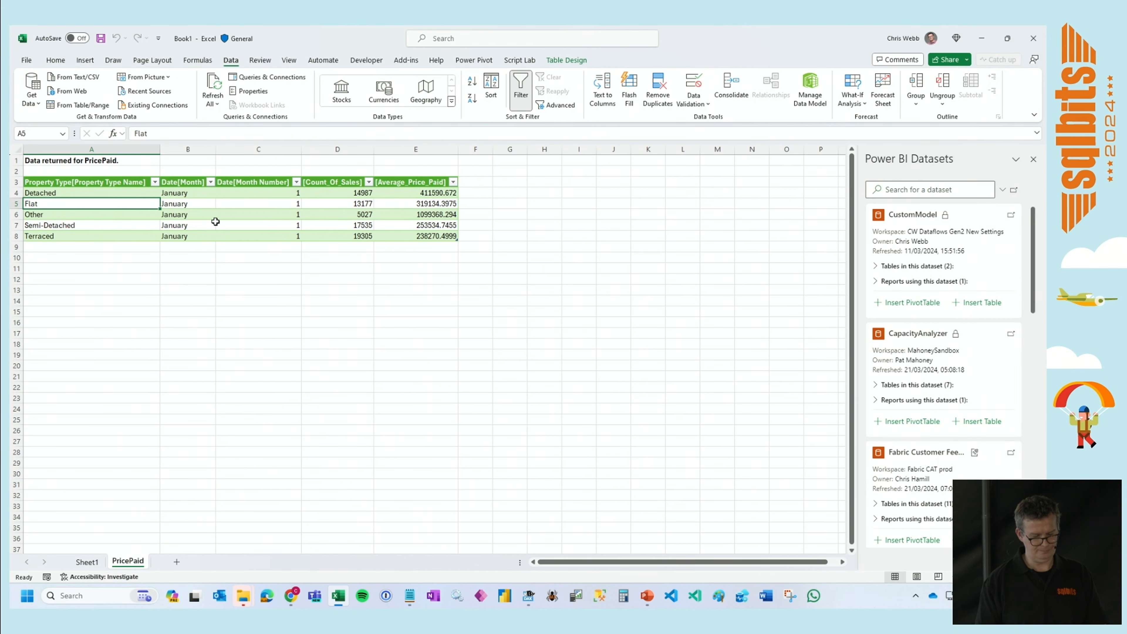
right_click(219, 197)
mouse_move(310, 445)
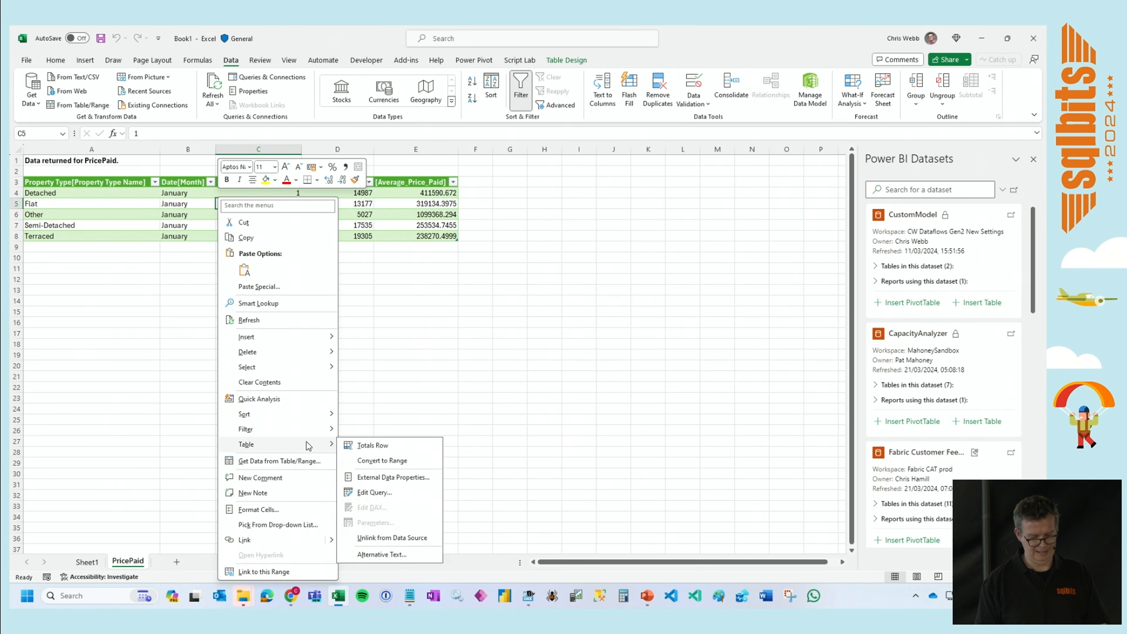
left_click(357, 493)
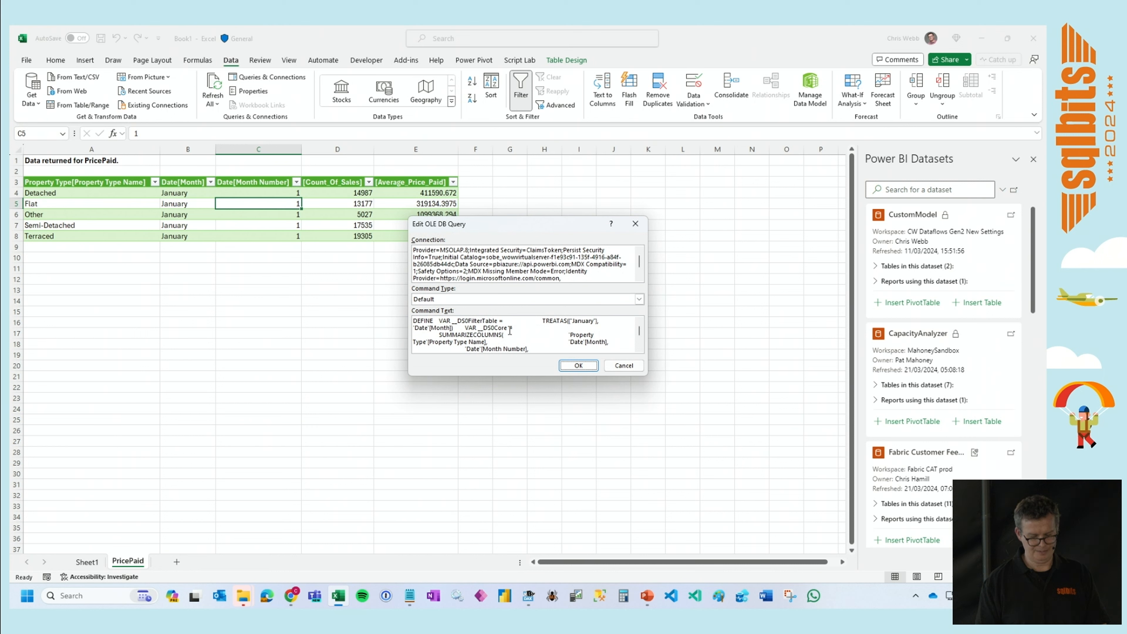
left_click(520, 331)
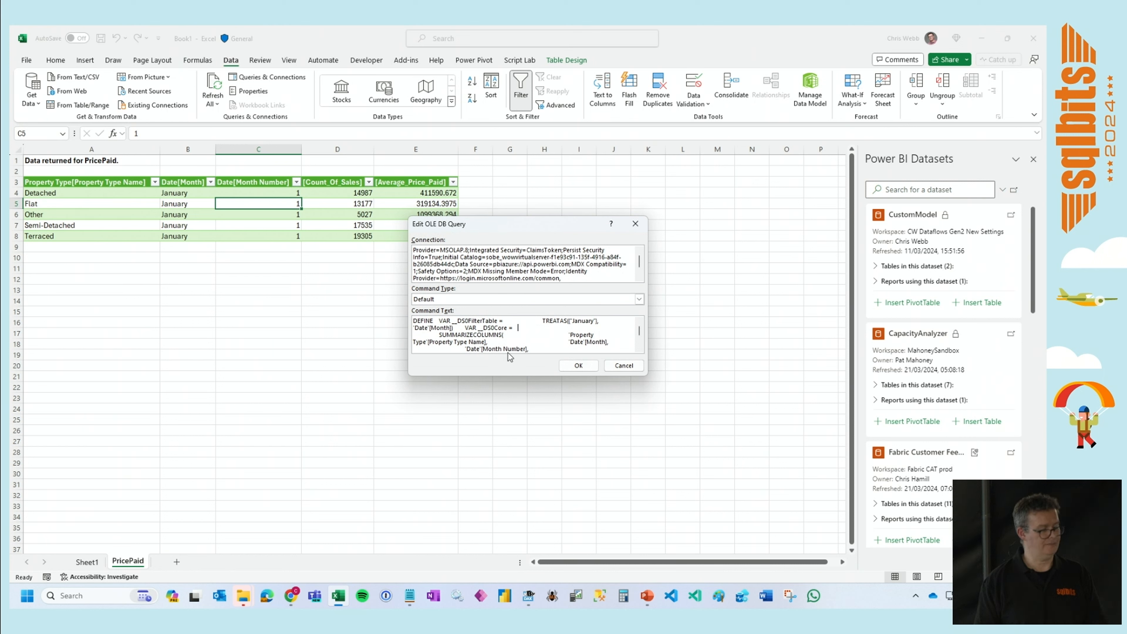
key("ctrl+a")
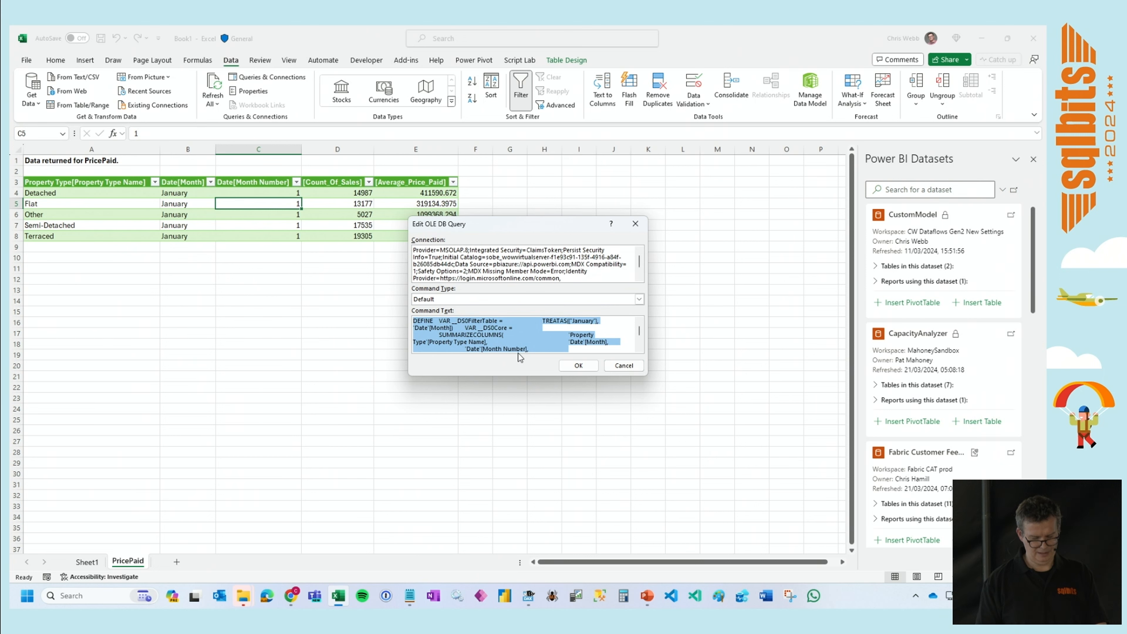
Switch to DAX Studio, sign in to connect to the Price Paid dataset, and run the copied query there.
left_click(528, 595)
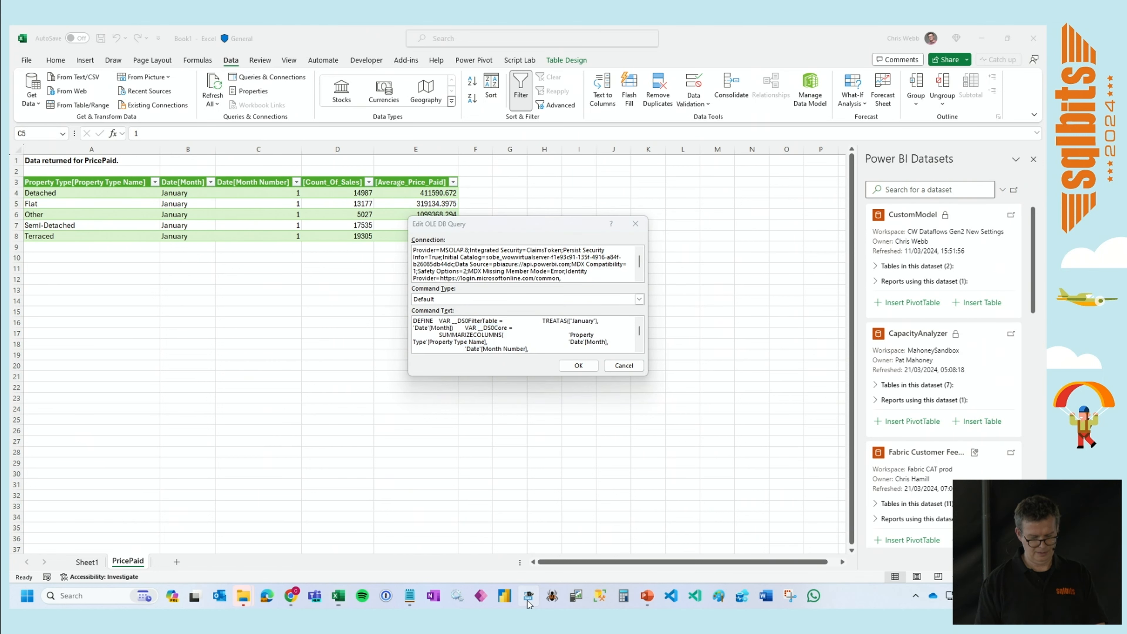
left_click(661, 291)
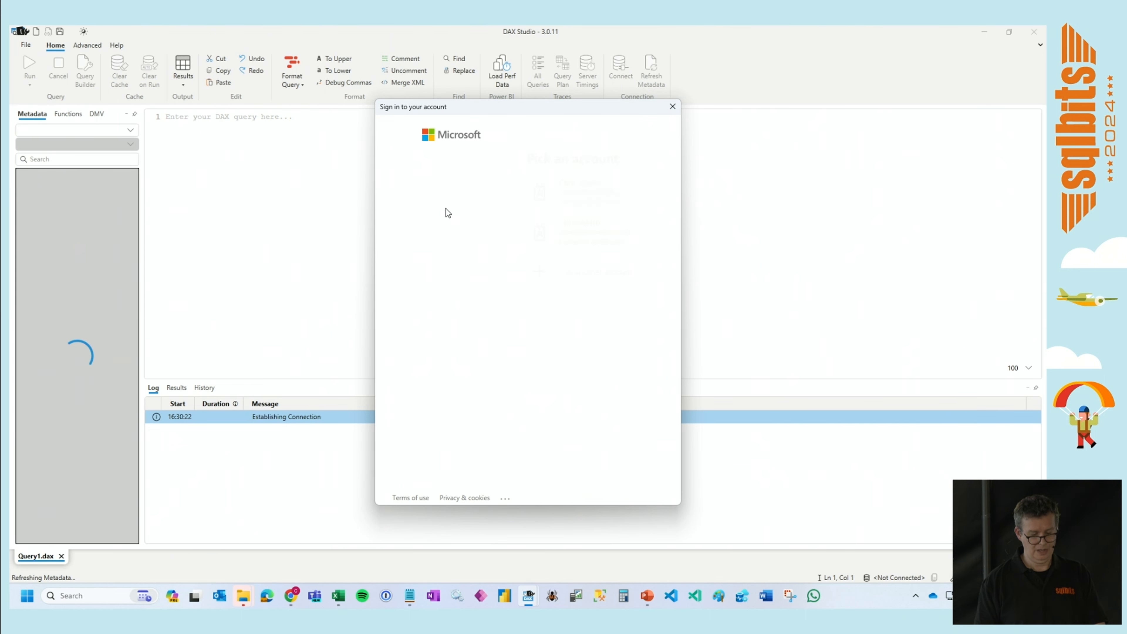
left_click(493, 193)
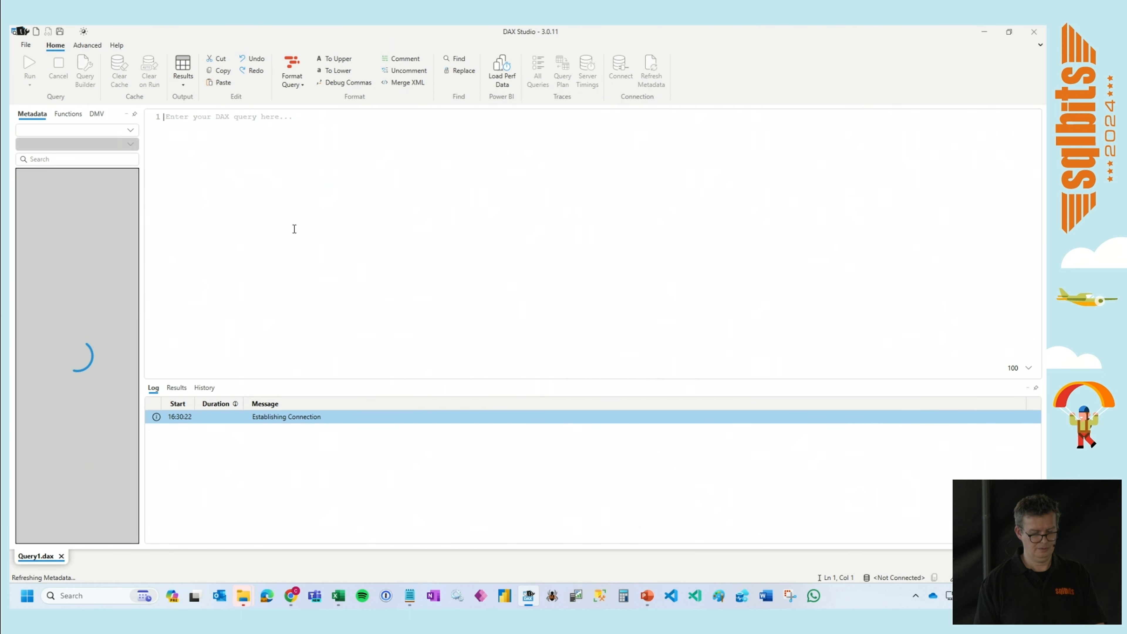
key("ctrl+v")
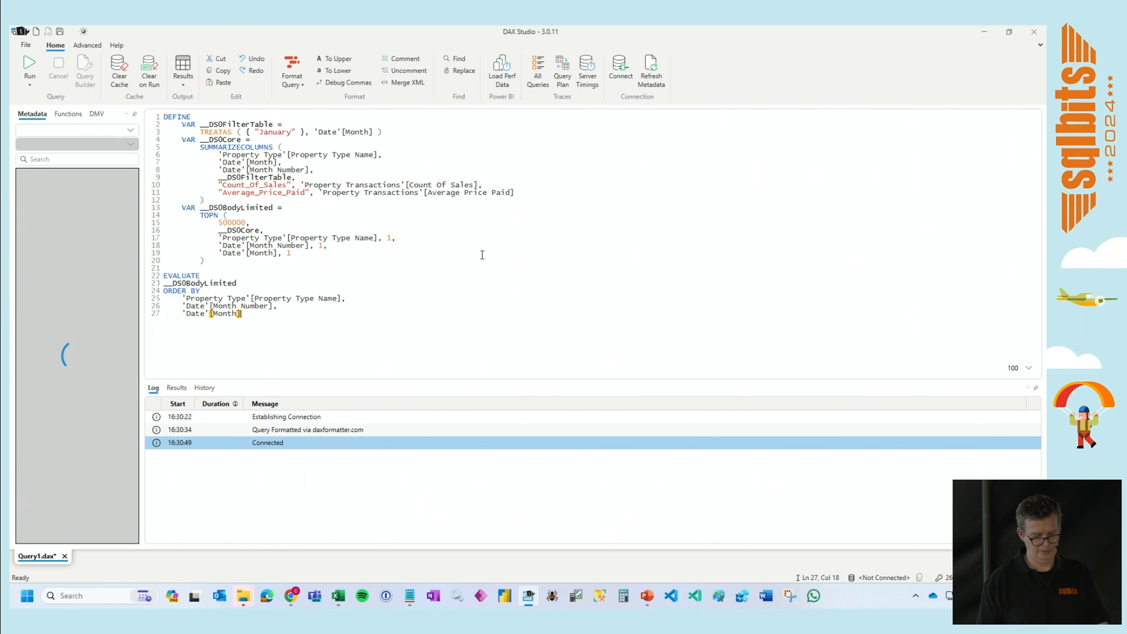
left_click(30, 61)
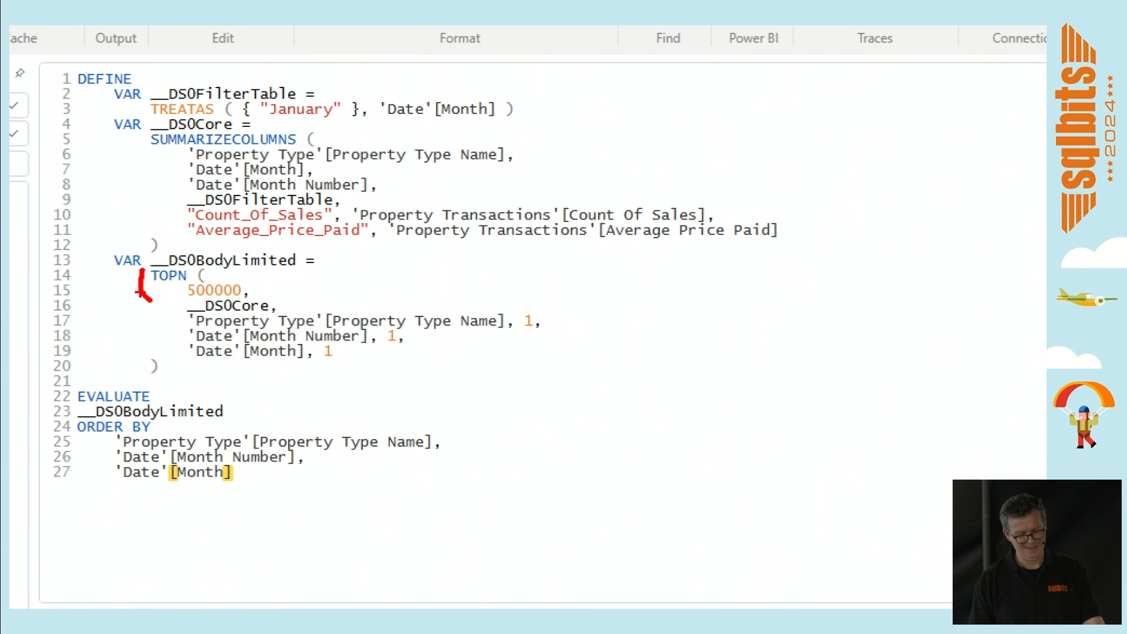
Clear the whole DAX query from the editor.
key("Escape")
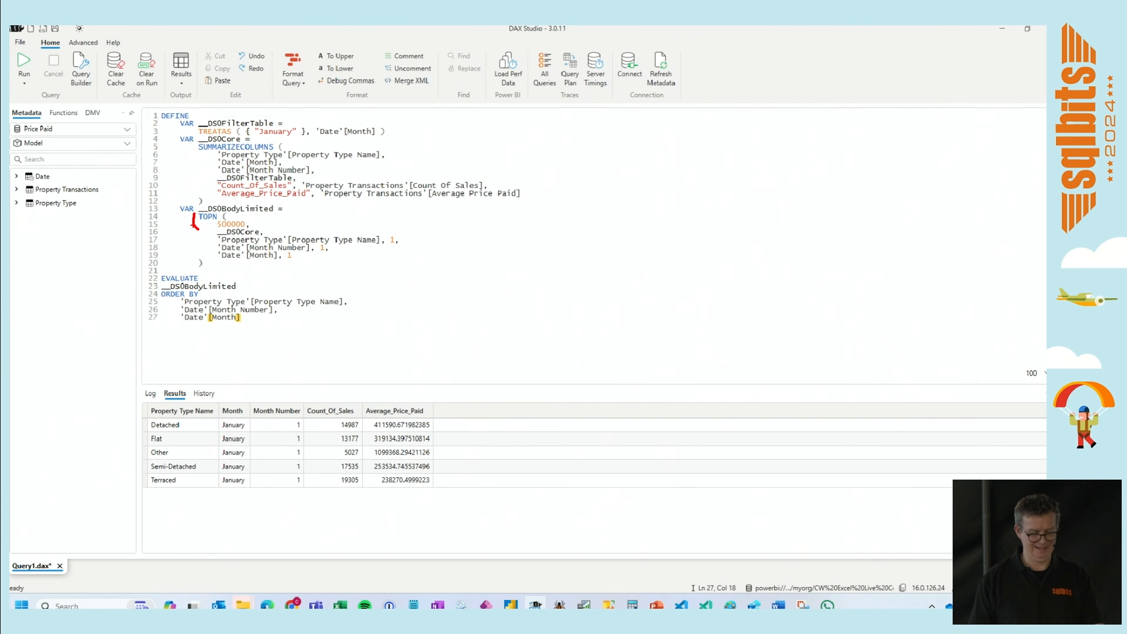
left_click_drag(238, 294, 195, 132)
key("Delete")
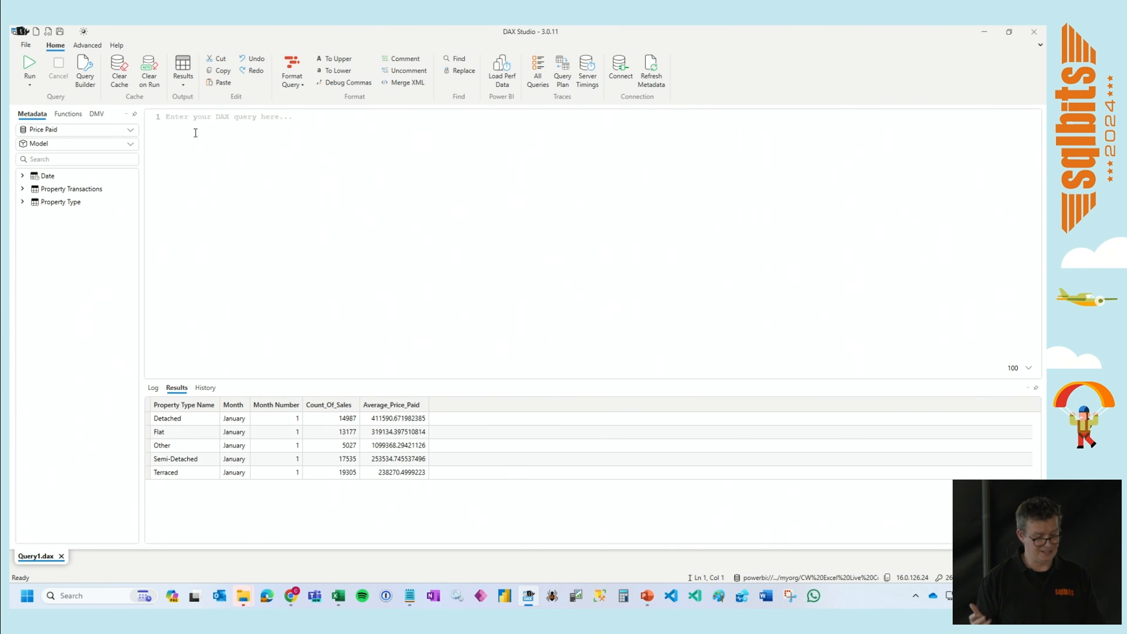
Add County, New and Count Of Sales from Property Transactions to the Query Builder and check the choice against the Thoughts.txt notes.
left_click(89, 64)
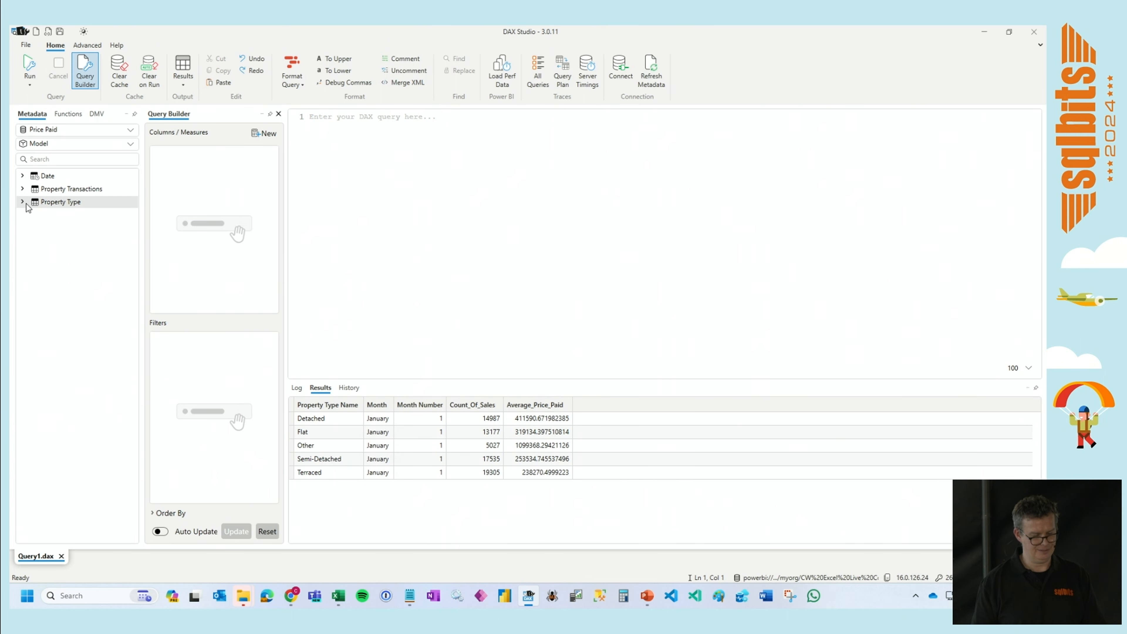
left_click(22, 189)
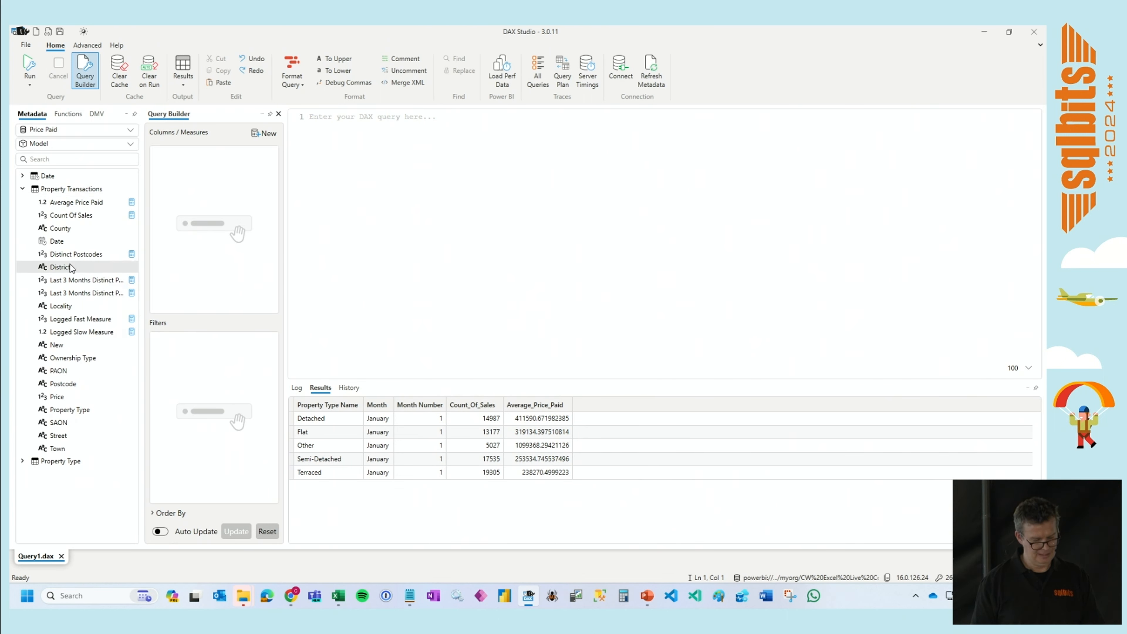
left_click_drag(63, 231, 217, 168)
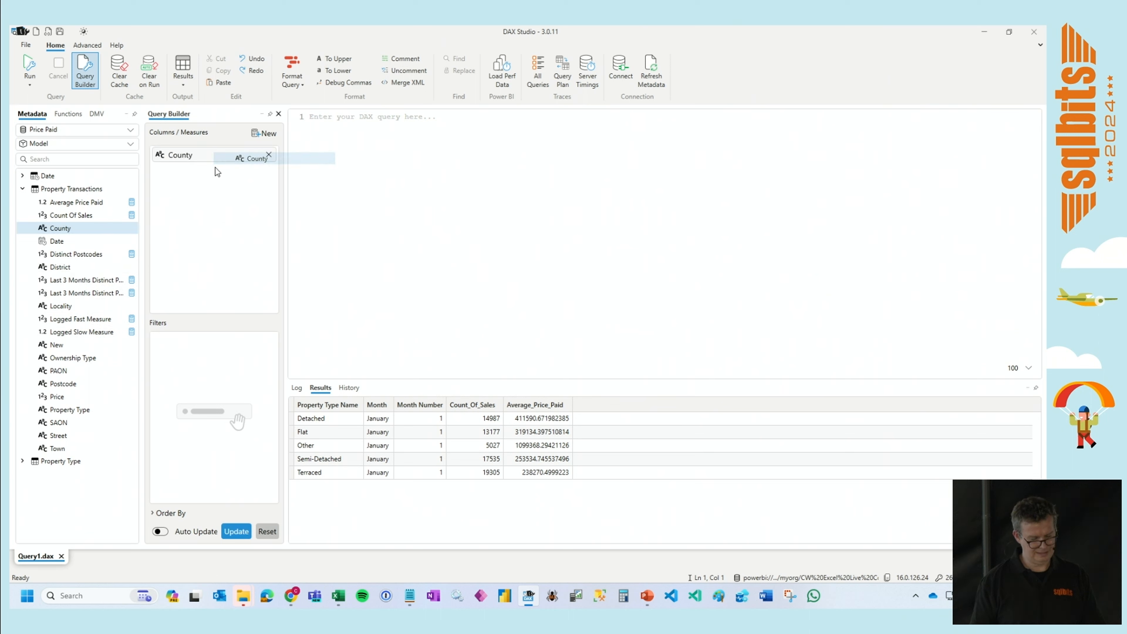
left_click_drag(56, 345, 199, 242)
left_click_drag(51, 215, 168, 210)
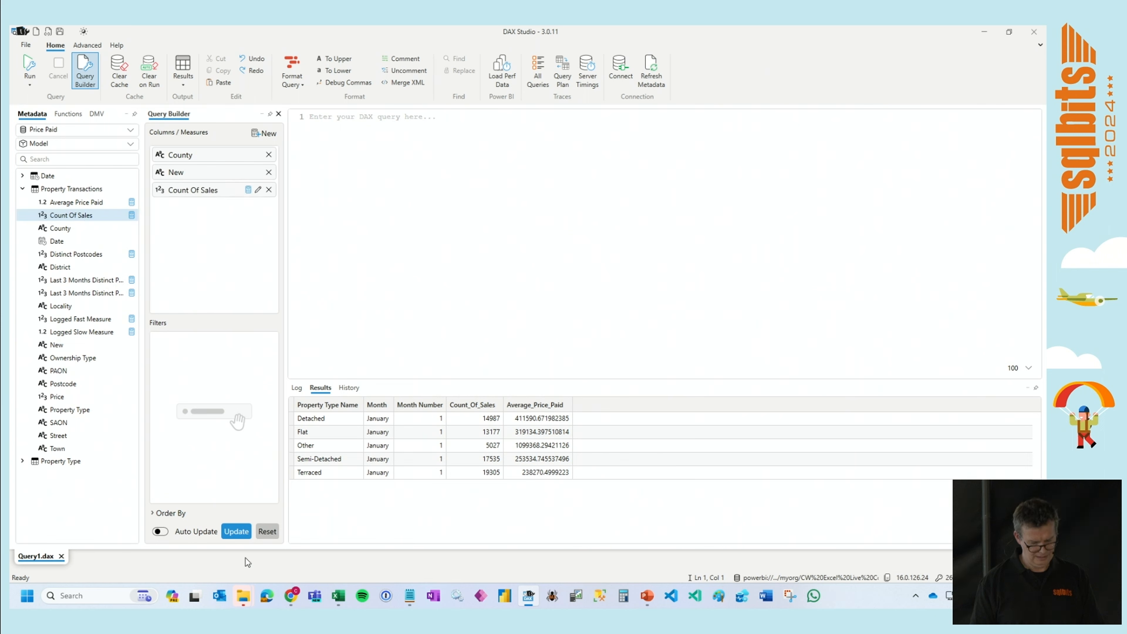
left_click(405, 603)
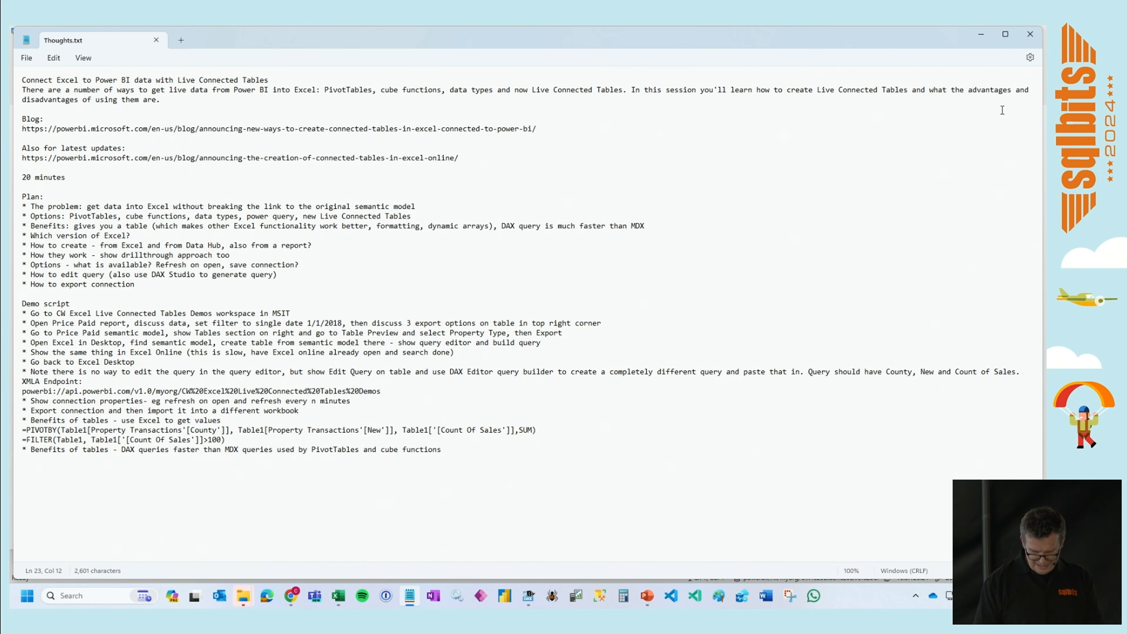
left_click(982, 36)
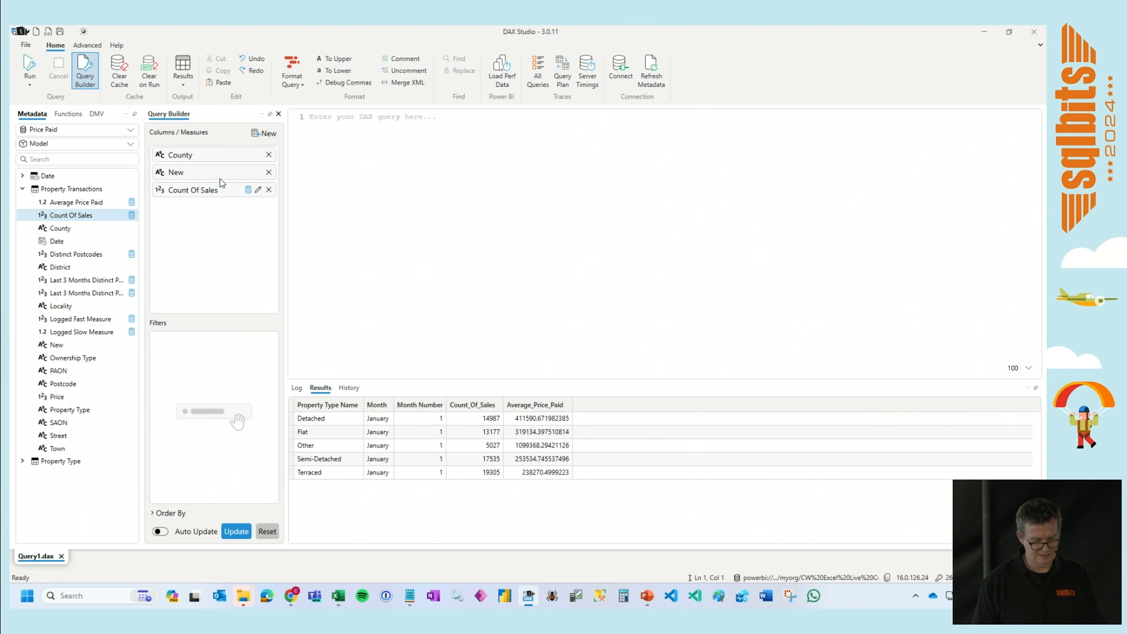
Generate the DAX query from the Query Builder, run it and enlarge the results area.
left_click(238, 530)
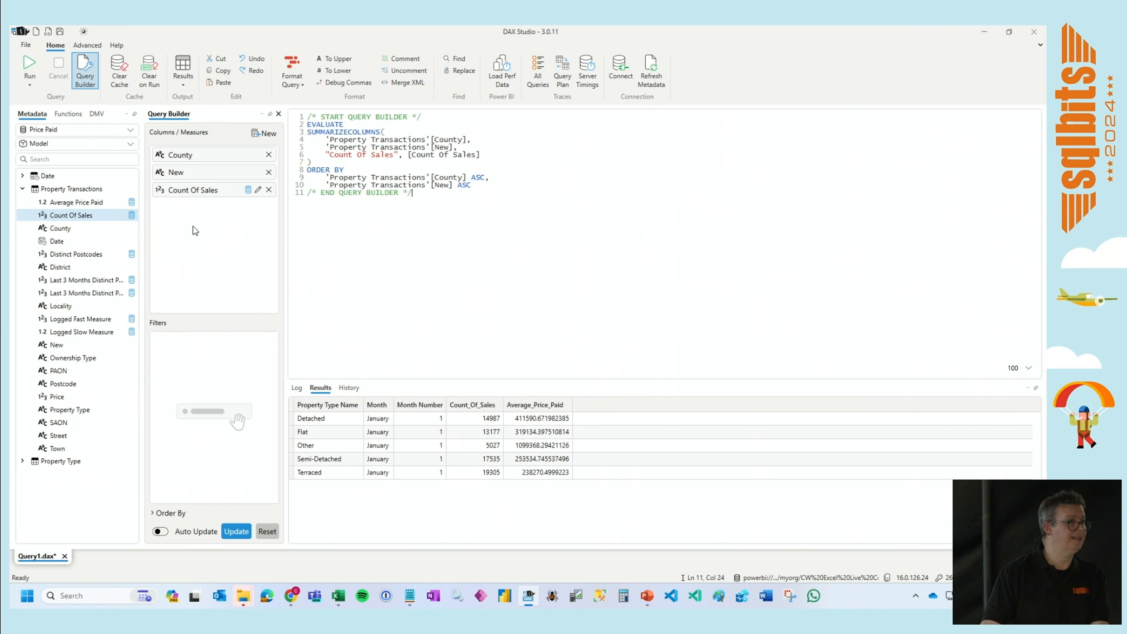
left_click(130, 160)
left_click(29, 64)
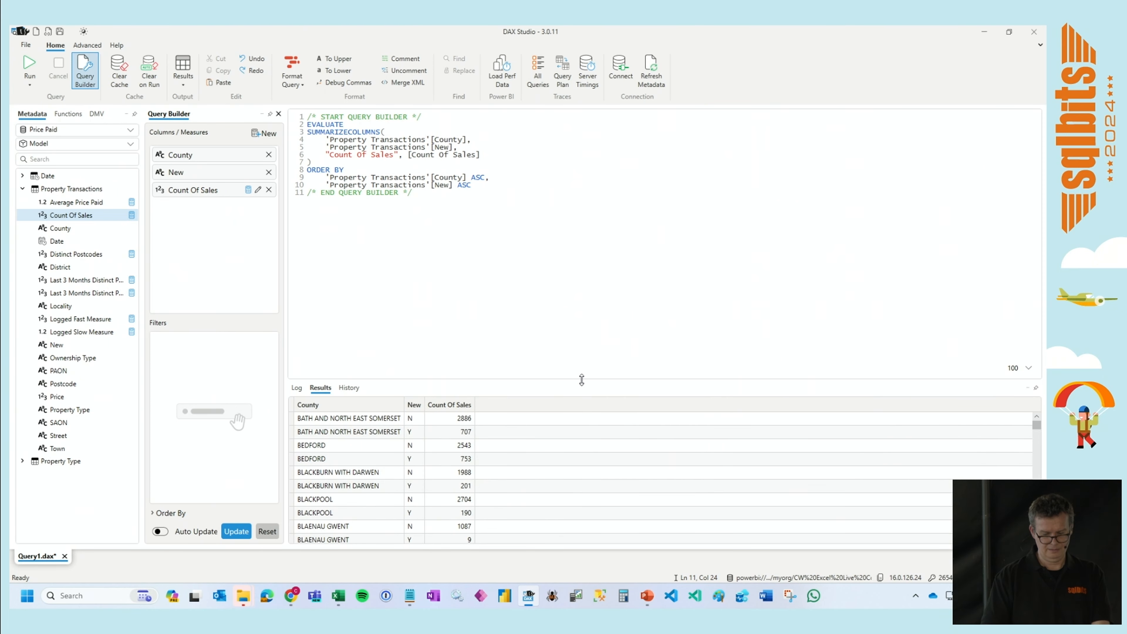
left_click_drag(582, 380, 568, 278)
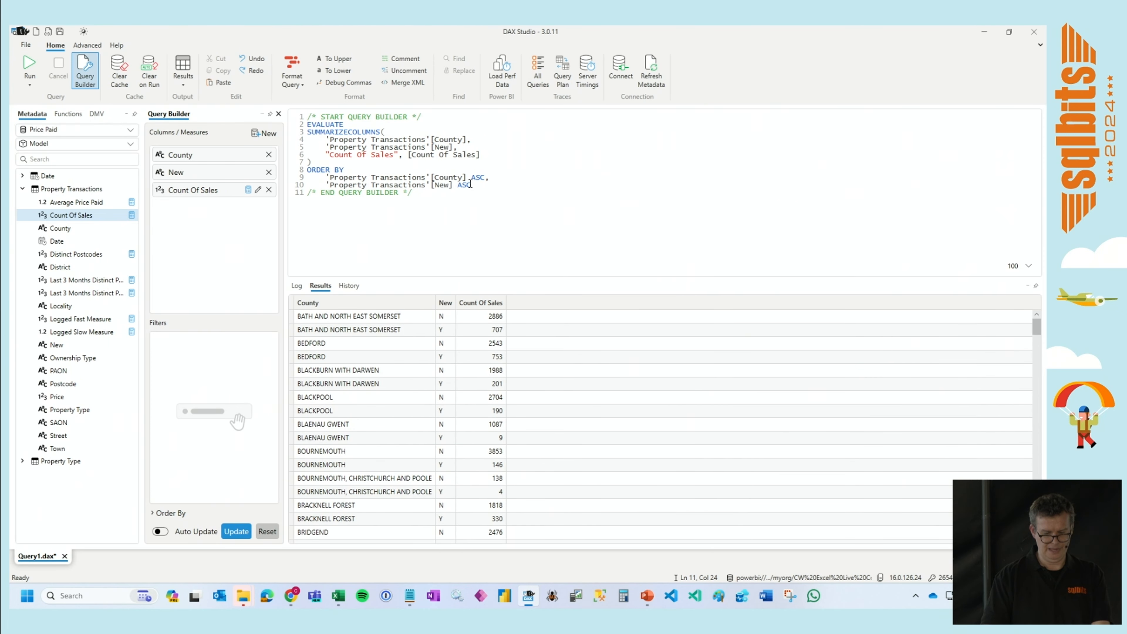
Copy the generated query without its comment lines and replace the Excel table's command text with it.
left_click_drag(480, 185, 307, 124)
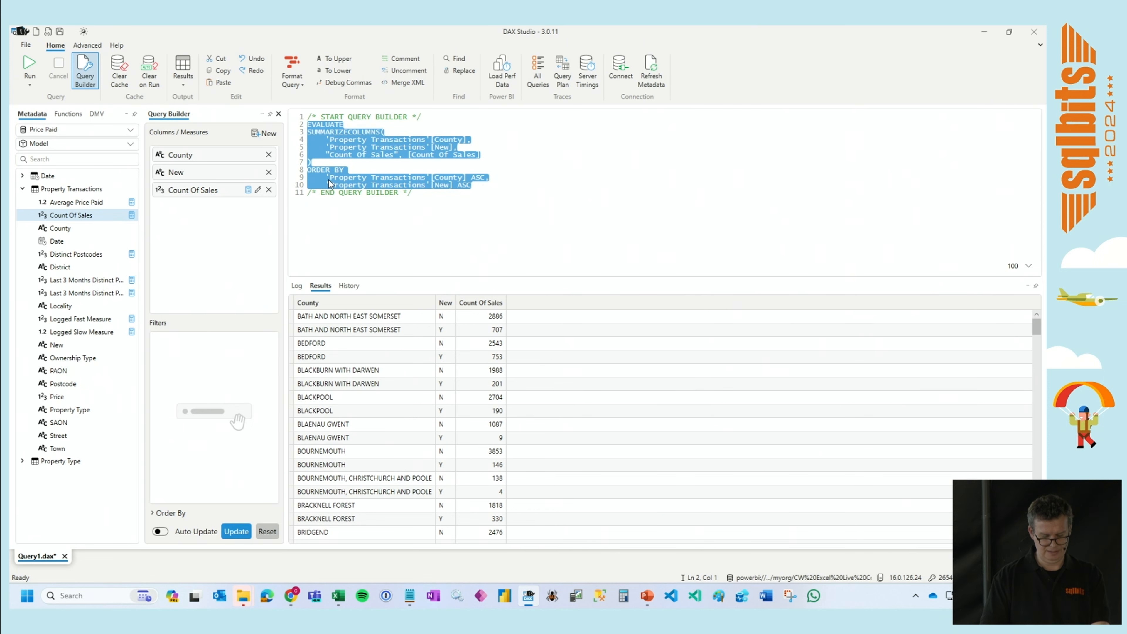
left_click(338, 595)
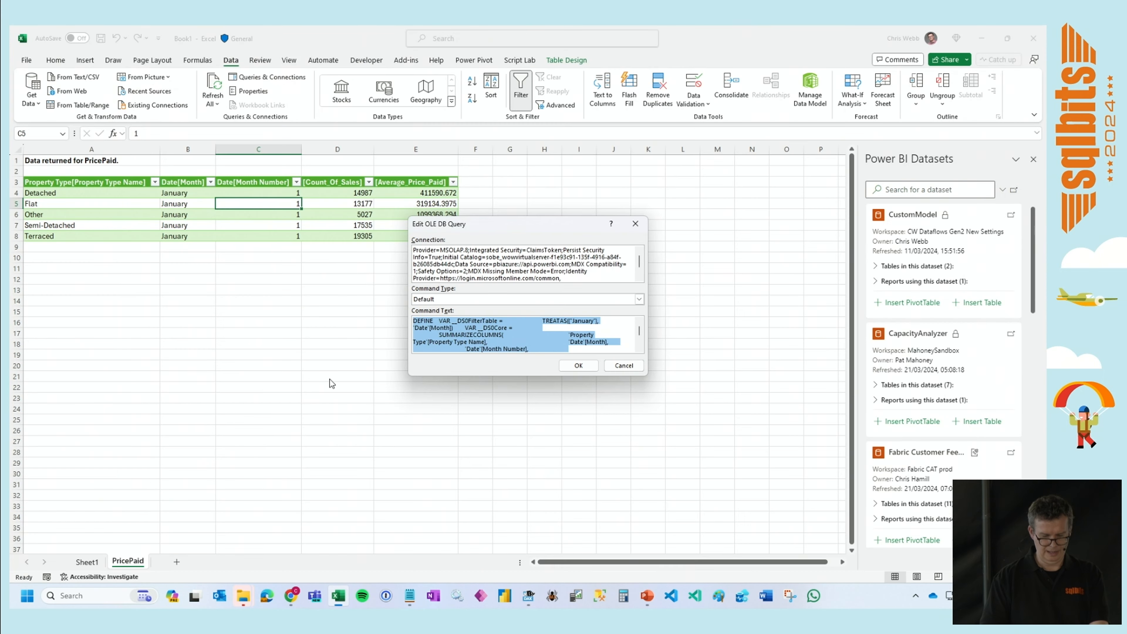
left_click(523, 328)
key("ctrl+a")
key("Delete")
key("ctrl+v")
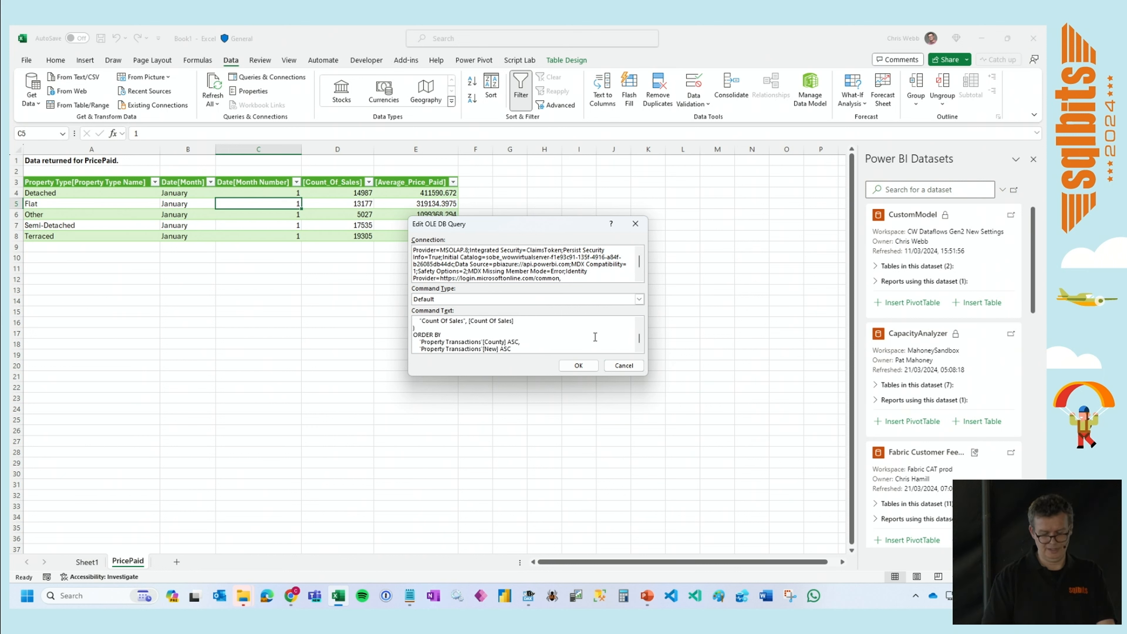
left_click(579, 366)
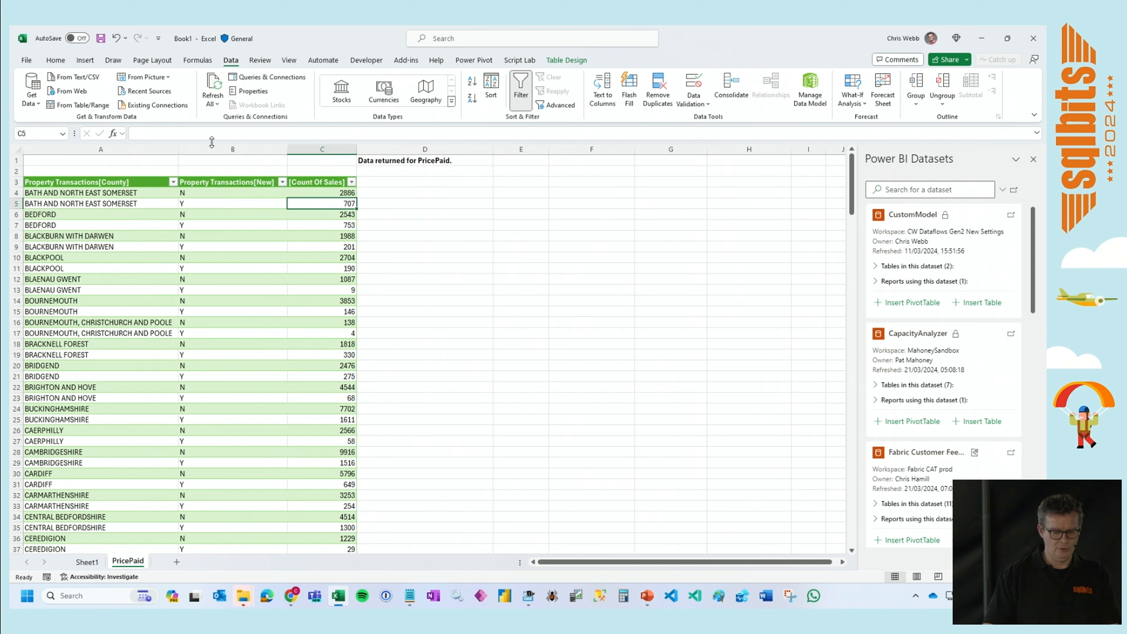
Refresh the Excel table and open the properties of the PricePaid connection.
left_click(216, 105)
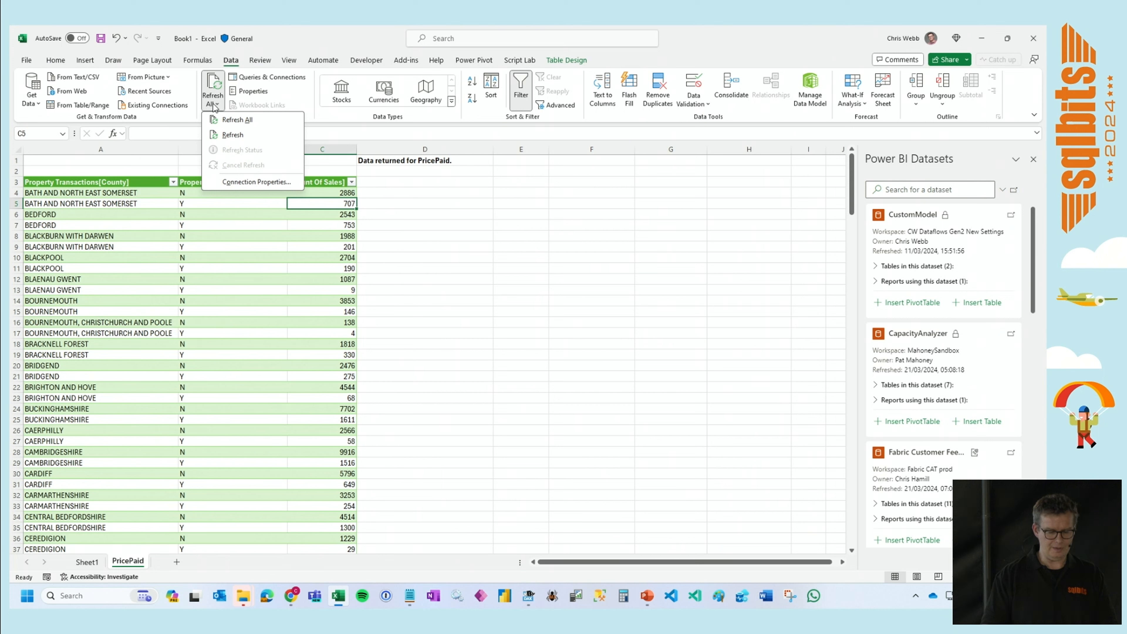
left_click(231, 135)
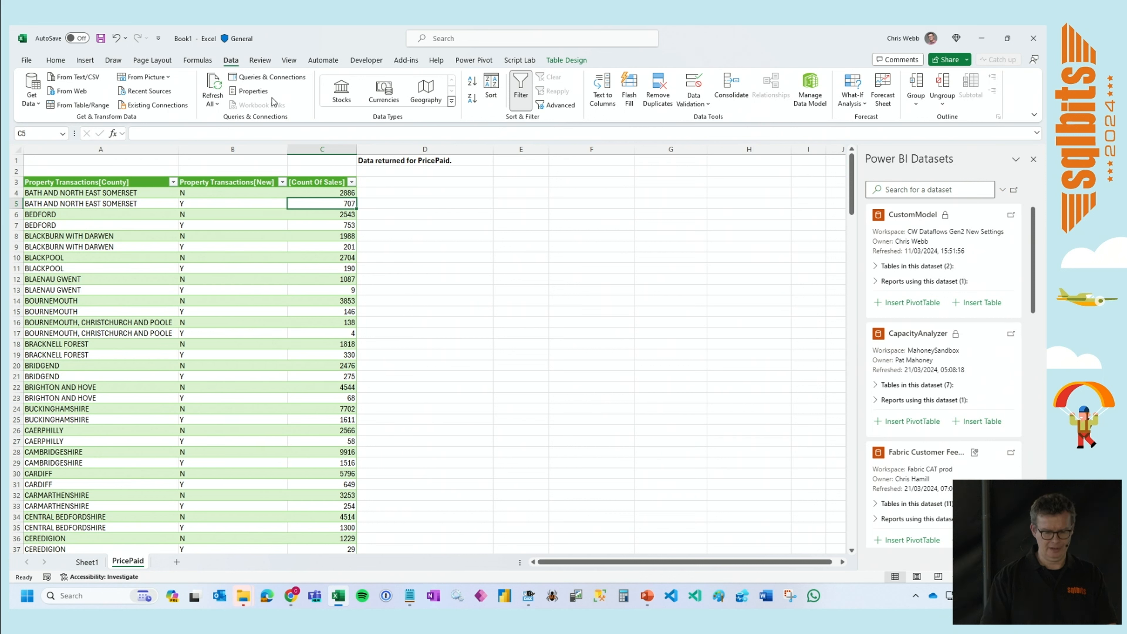
left_click(265, 78)
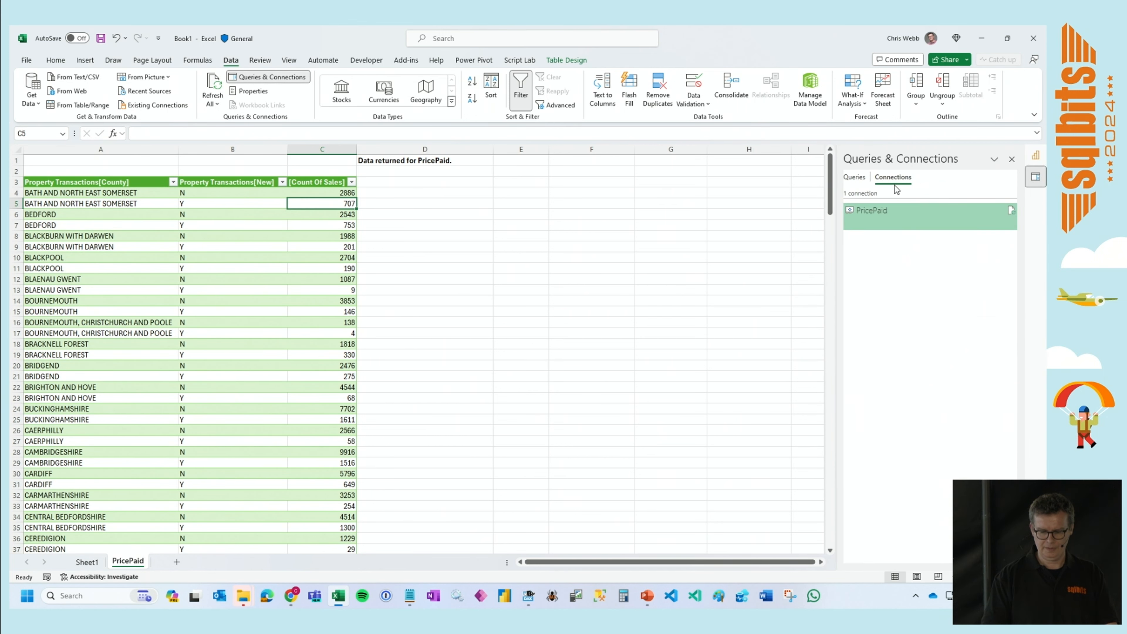
right_click(876, 210)
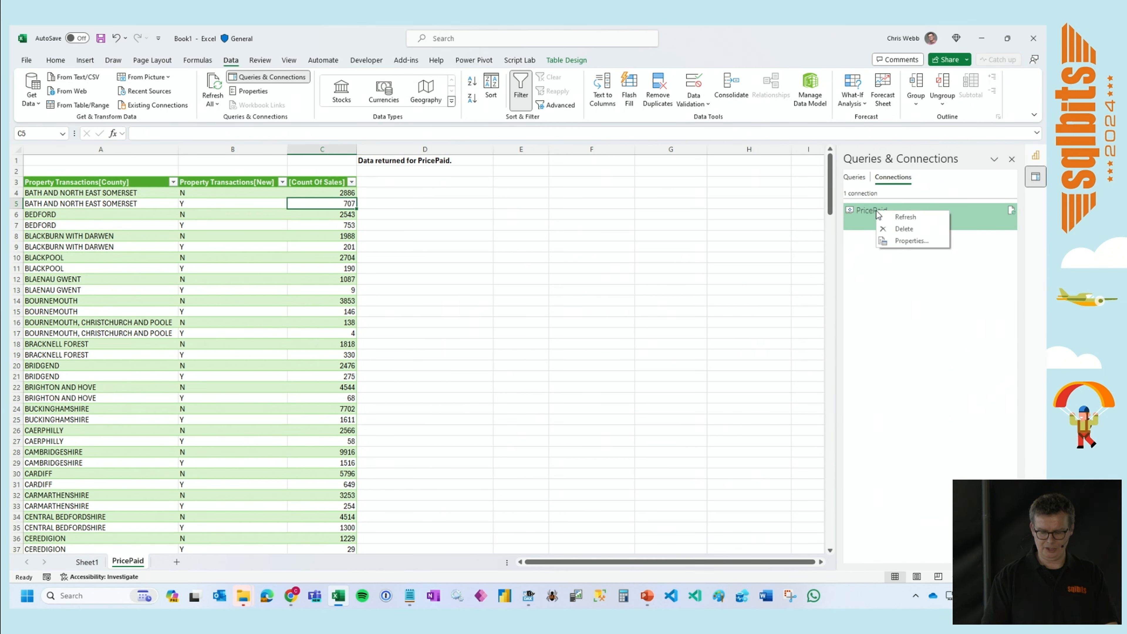
left_click(912, 241)
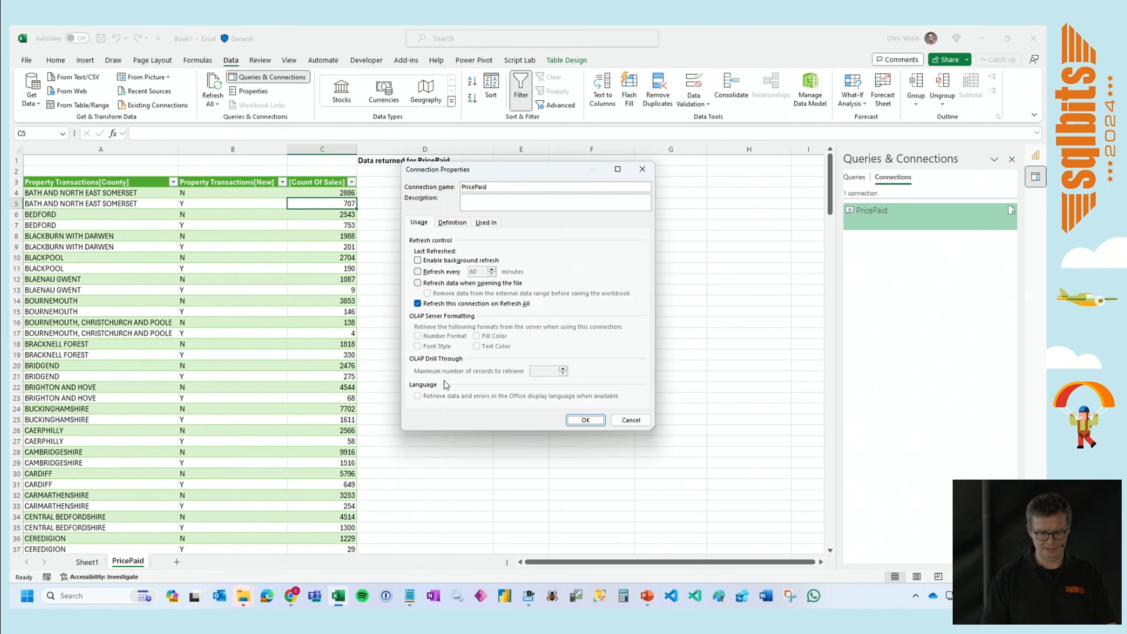